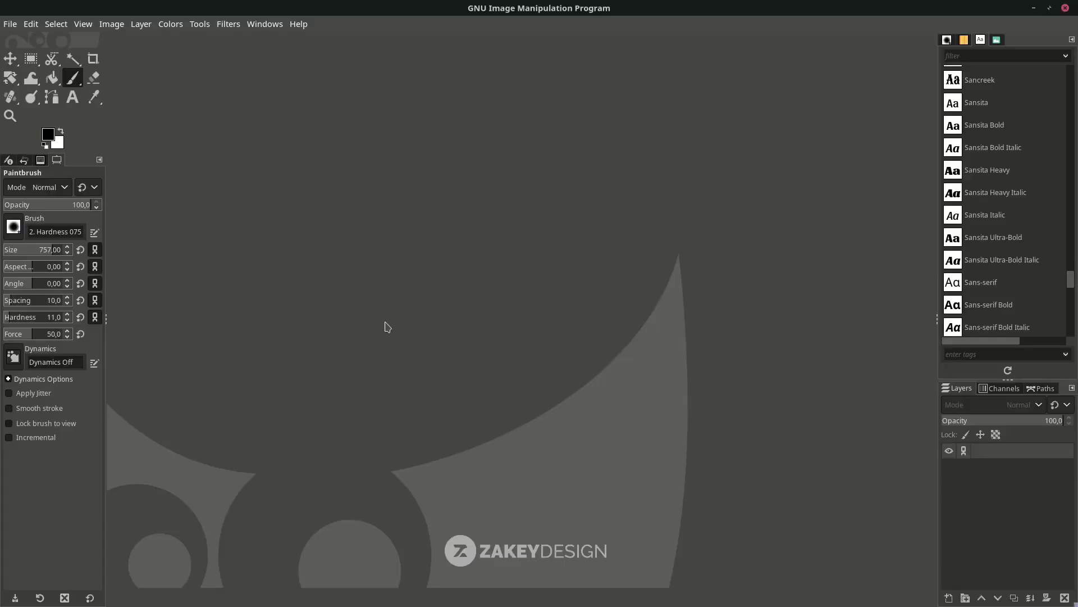
# - Create a new blank portrait image 1080 px wide and 1350 px high
pyautogui.click(9, 24)
pyautogui.click(26, 40)
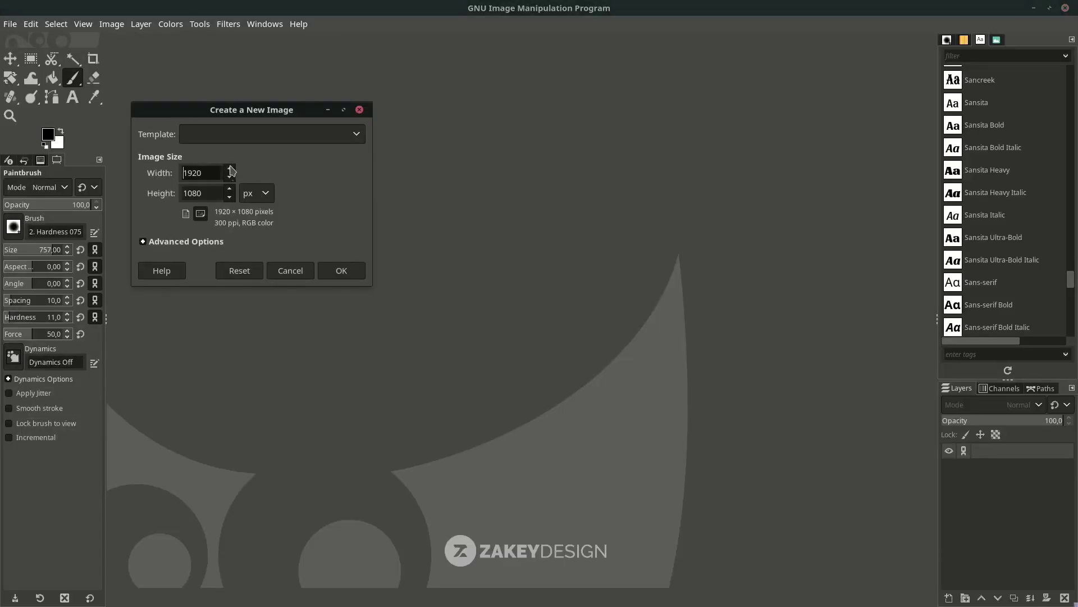
pyautogui.moveTo(278, 114); pyautogui.dragTo(416, 136)
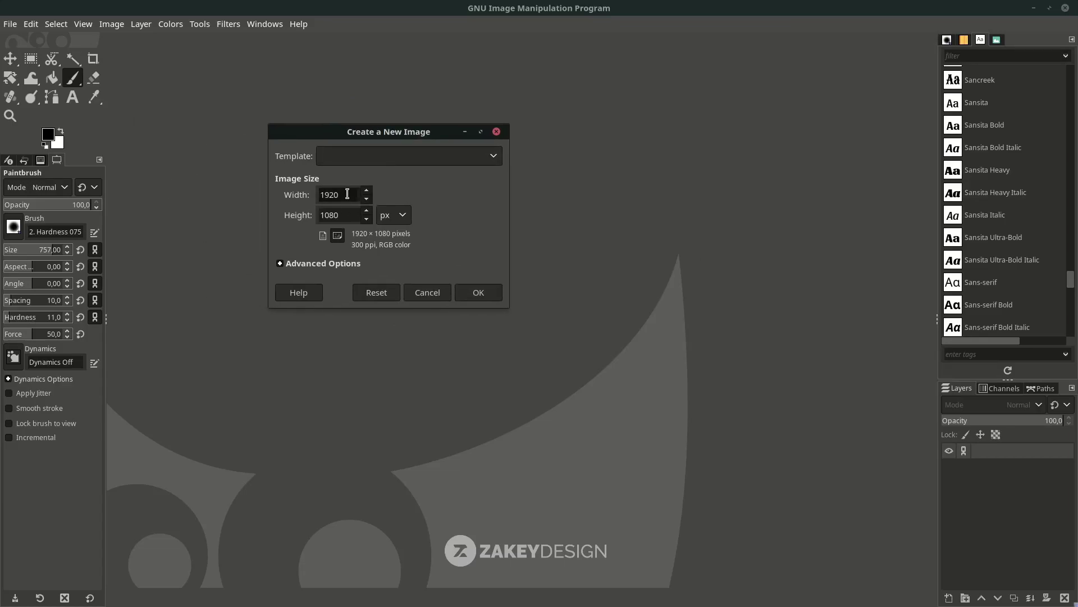
pyautogui.doubleClick(348, 194)
pyautogui.write('1080')
pyautogui.press('Tab')
pyautogui.write('1350')
pyautogui.click(330, 194)
pyautogui.click(492, 293)
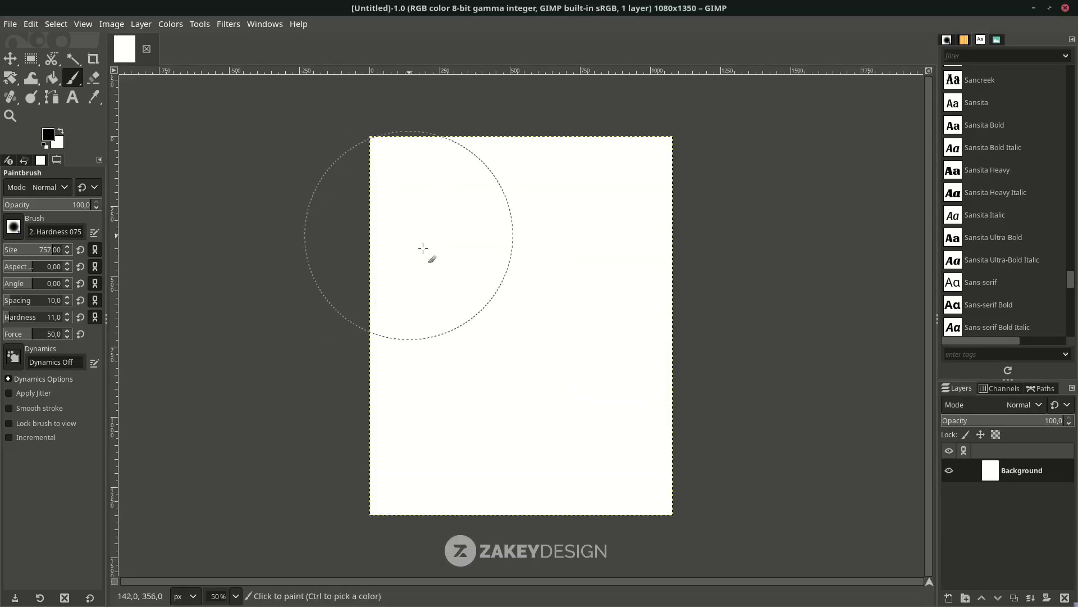
# - Bucket-fill the Background layer solid black
pyautogui.click(53, 78)
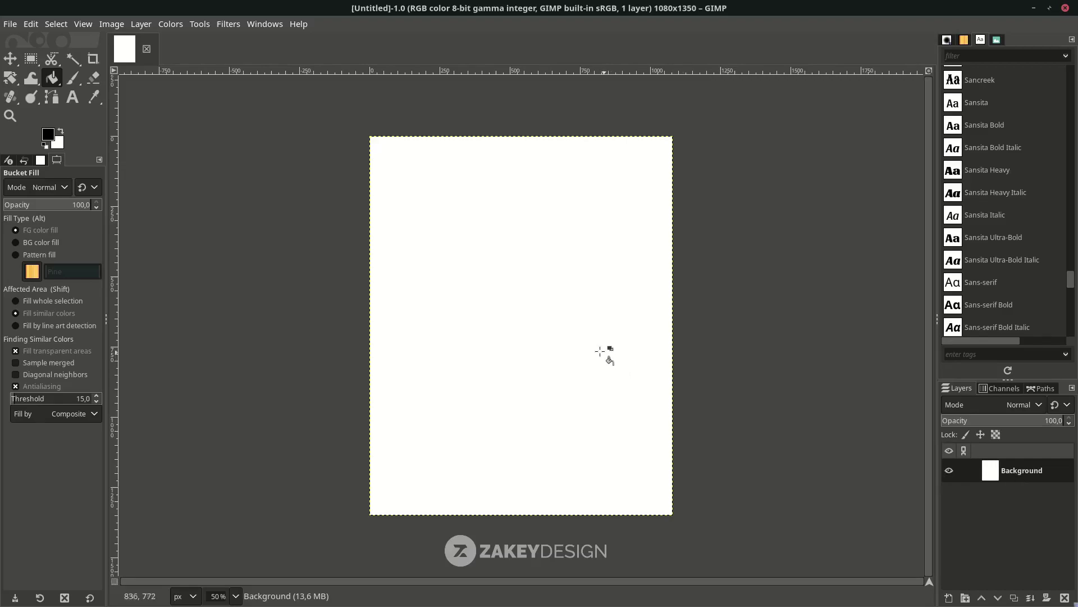
pyautogui.click(550, 332)
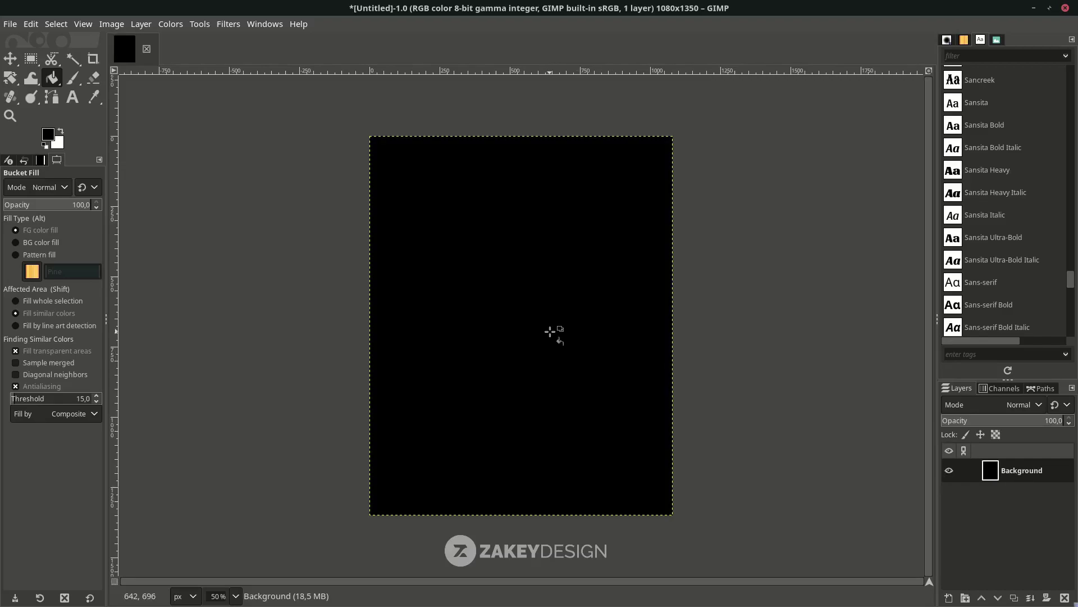
pyautogui.click(10, 24)
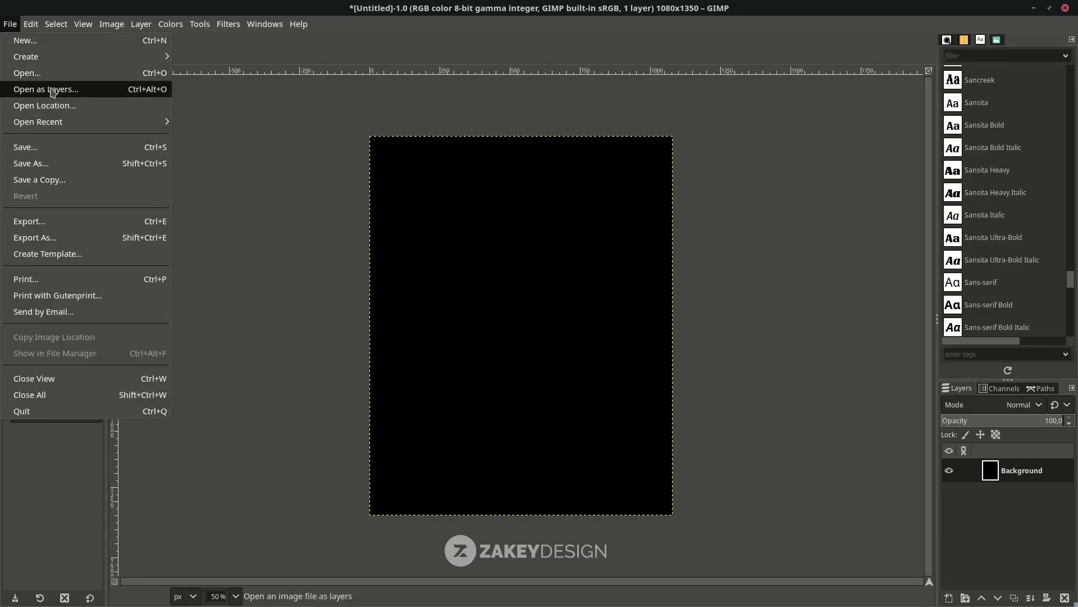
# - Open pngegg.png as a layer on the black canvas
pyautogui.click(53, 93)
pyautogui.doubleClick(183, 92)
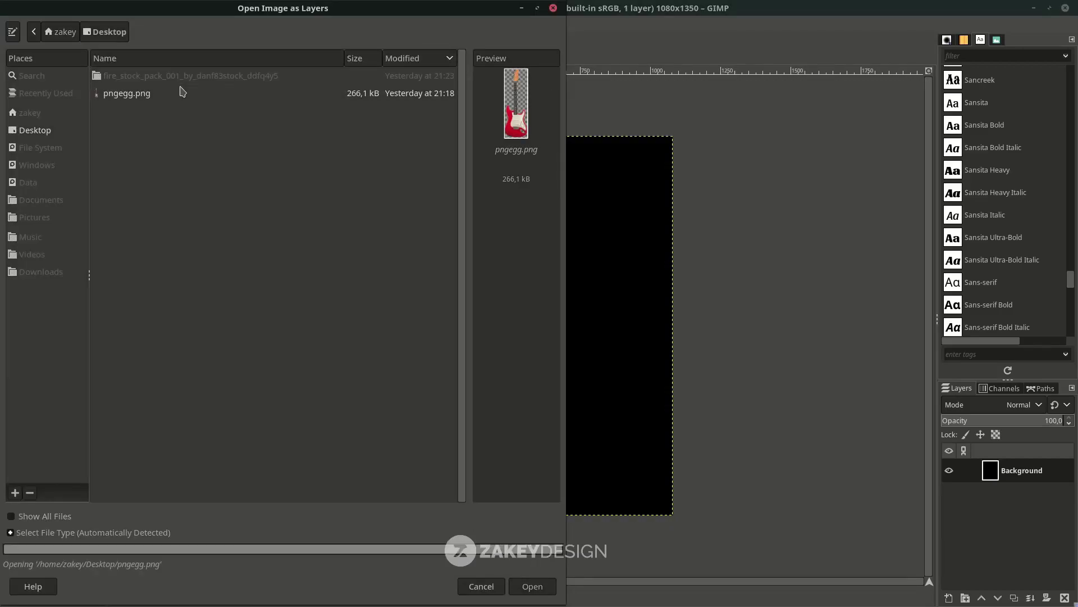
pyautogui.press('m')
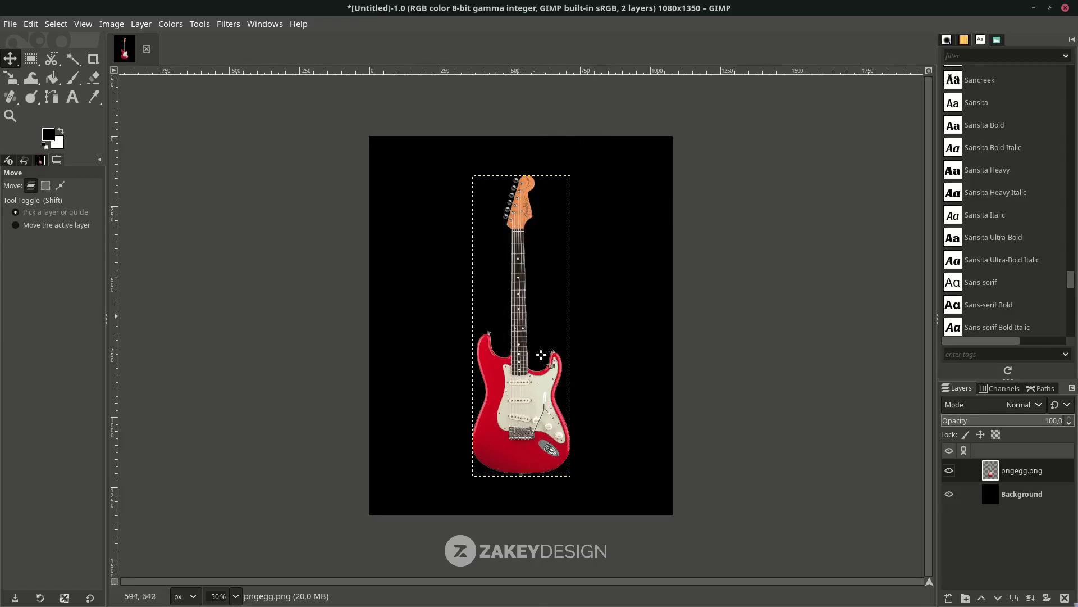
# - Add a new empty layer named 'red glow'
pyautogui.click(949, 597)
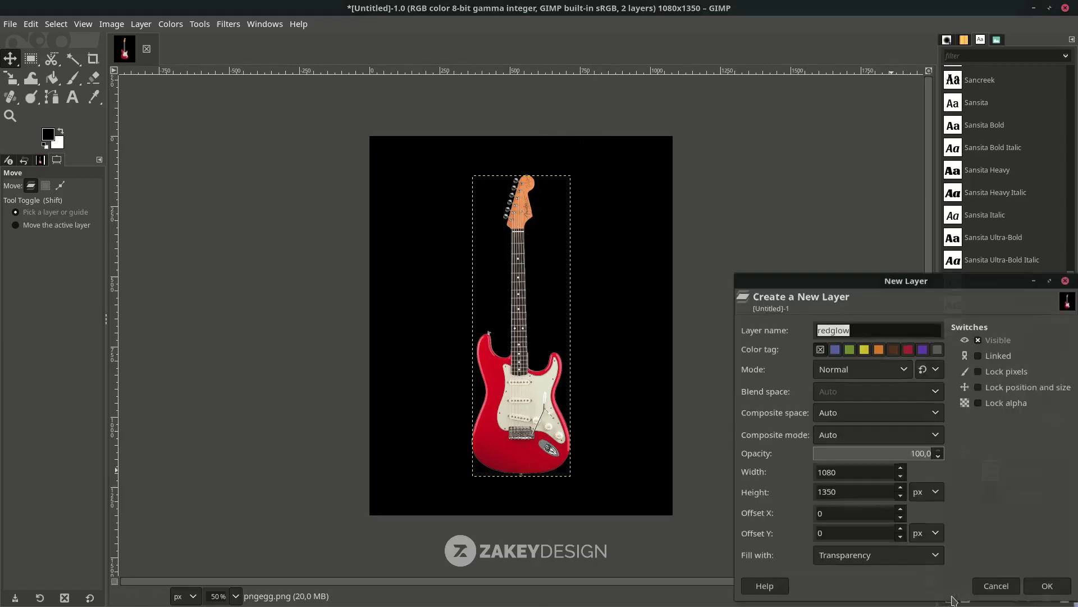
pyautogui.click(831, 321)
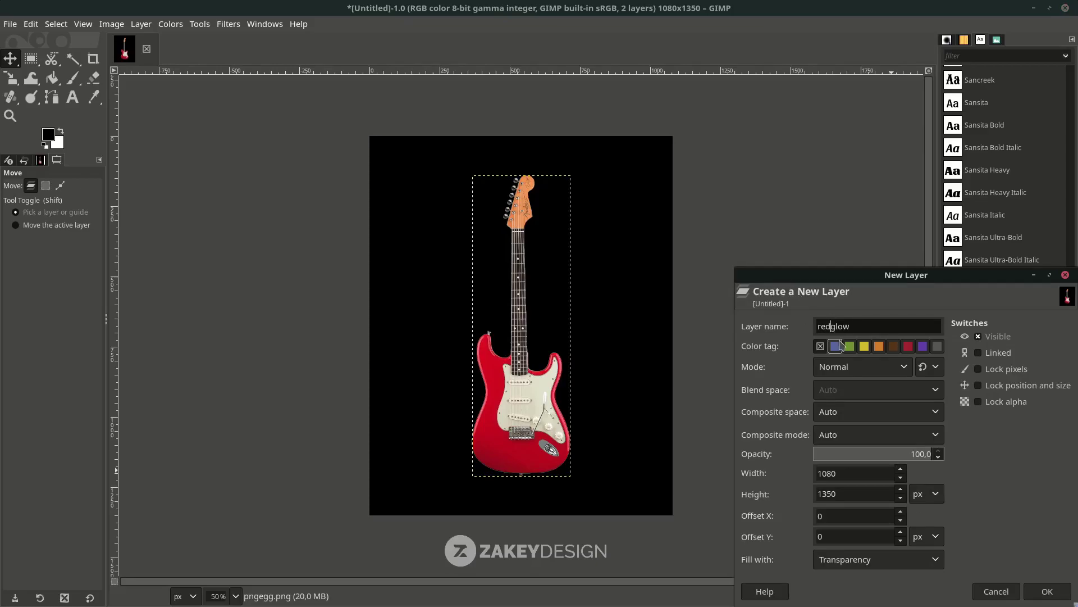
pyautogui.click(1047, 595)
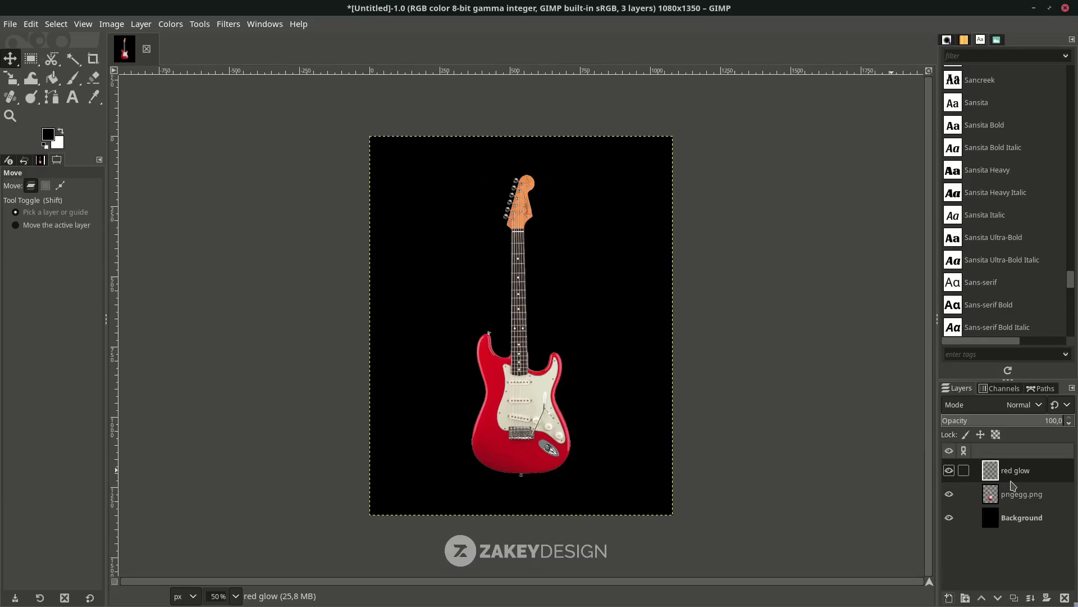
# - Select the guitar outline with Alpha to Selection on pngegg.png, then activate red glow
pyautogui.click(1023, 499)
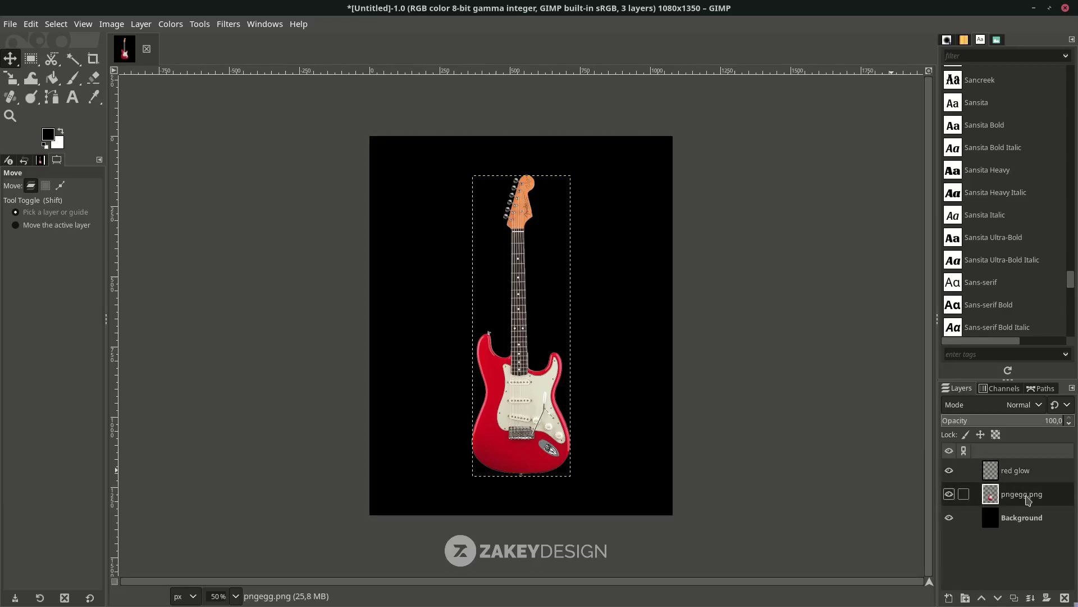
pyautogui.rightClick(1029, 501)
pyautogui.click(935, 444)
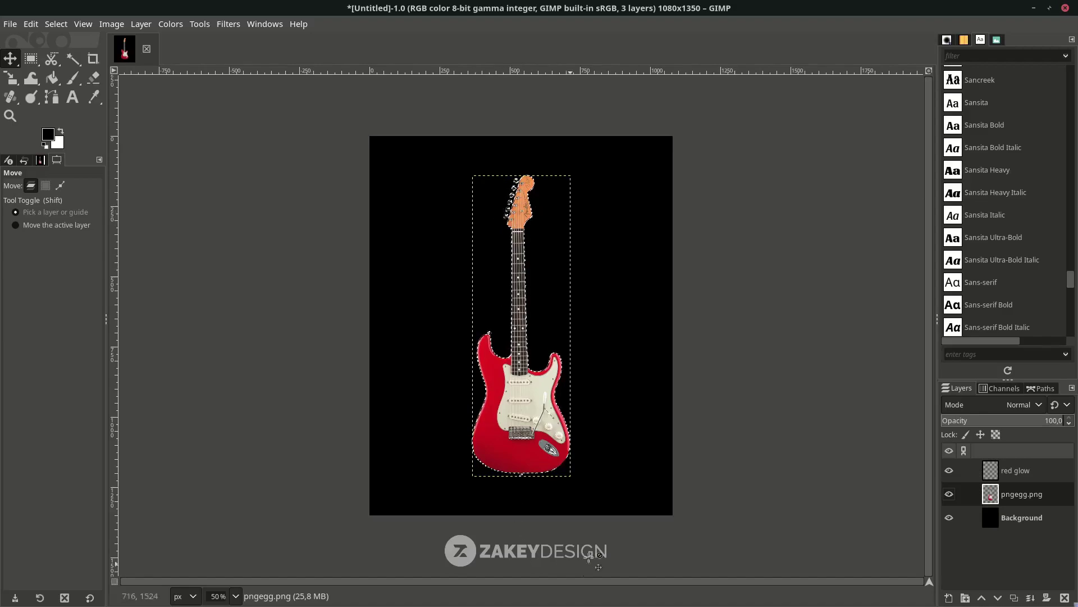
pyautogui.click(1048, 481)
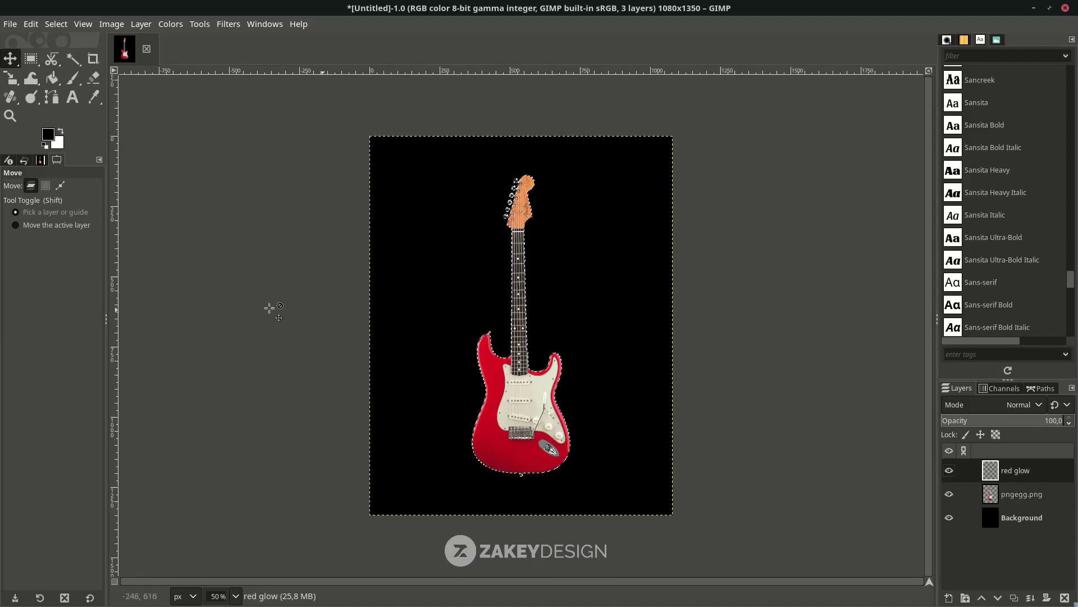
# - Set the foreground colour to bright red e50909
pyautogui.click(47, 135)
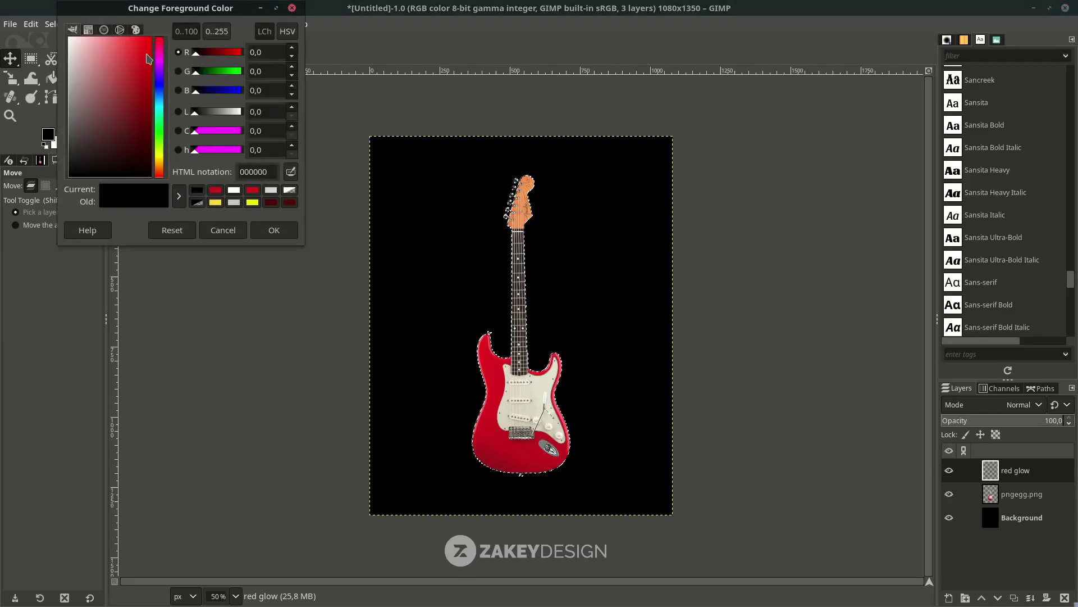
pyautogui.moveTo(146, 54); pyautogui.dragTo(148, 51)
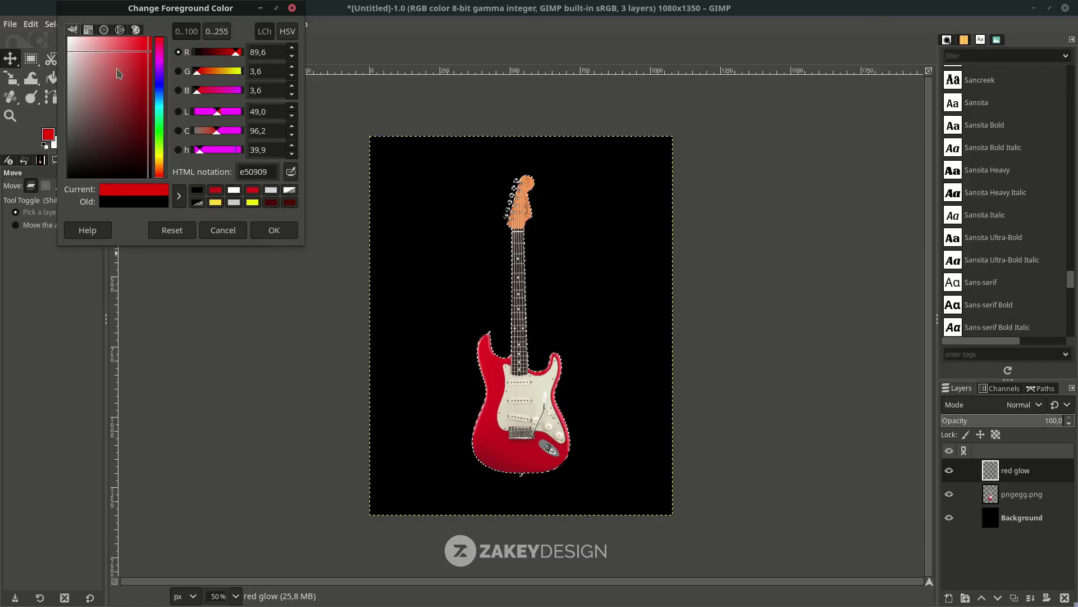
pyautogui.click(270, 237)
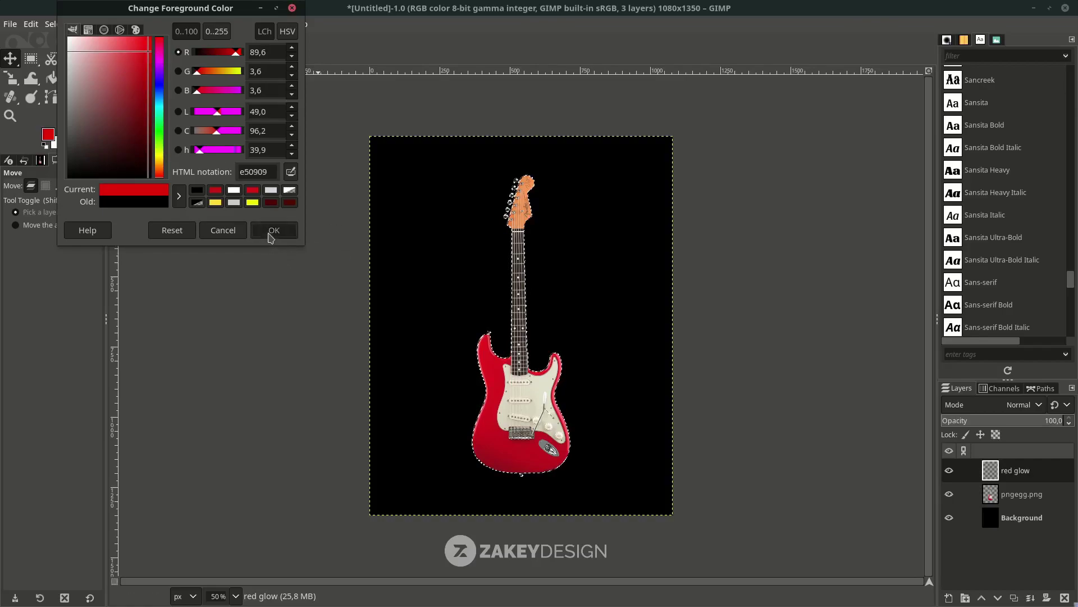
# - Fill the guitar selection on red glow with the foreground colour, then select none
pyautogui.click(31, 26)
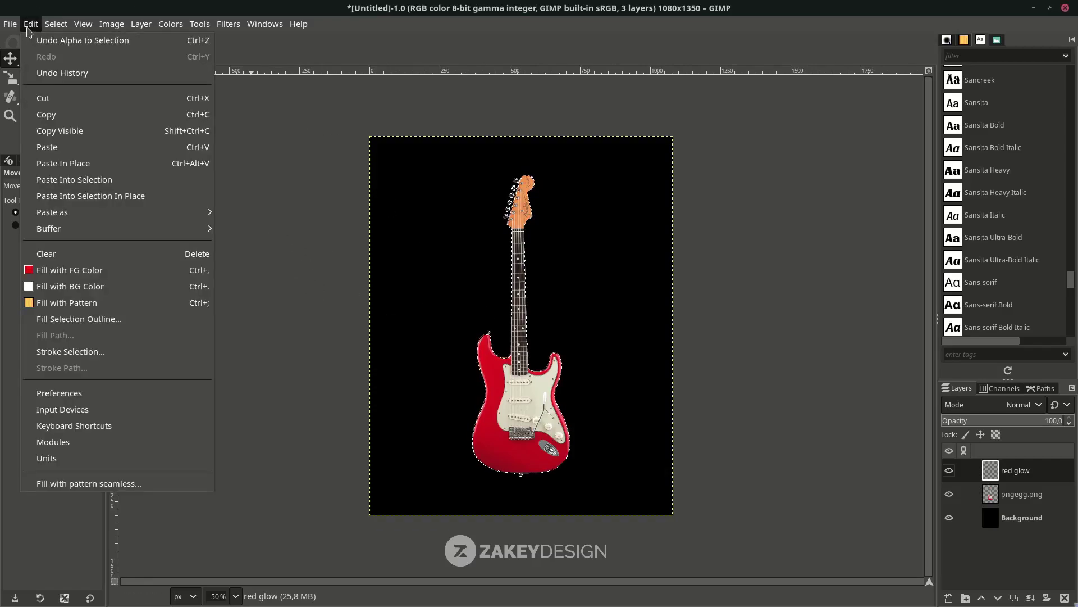
pyautogui.click(128, 273)
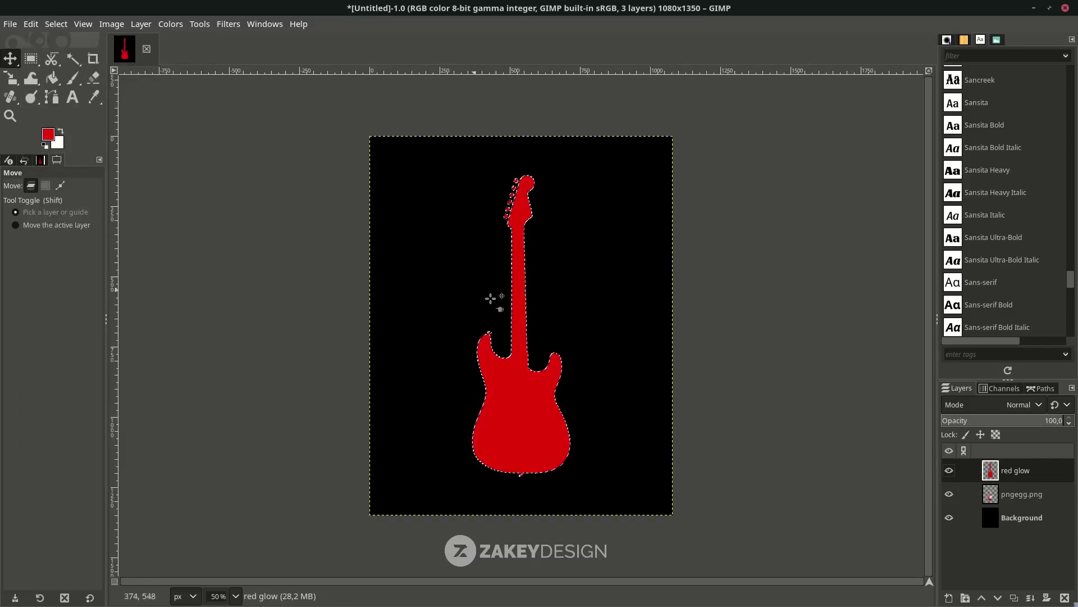
pyautogui.click(56, 24)
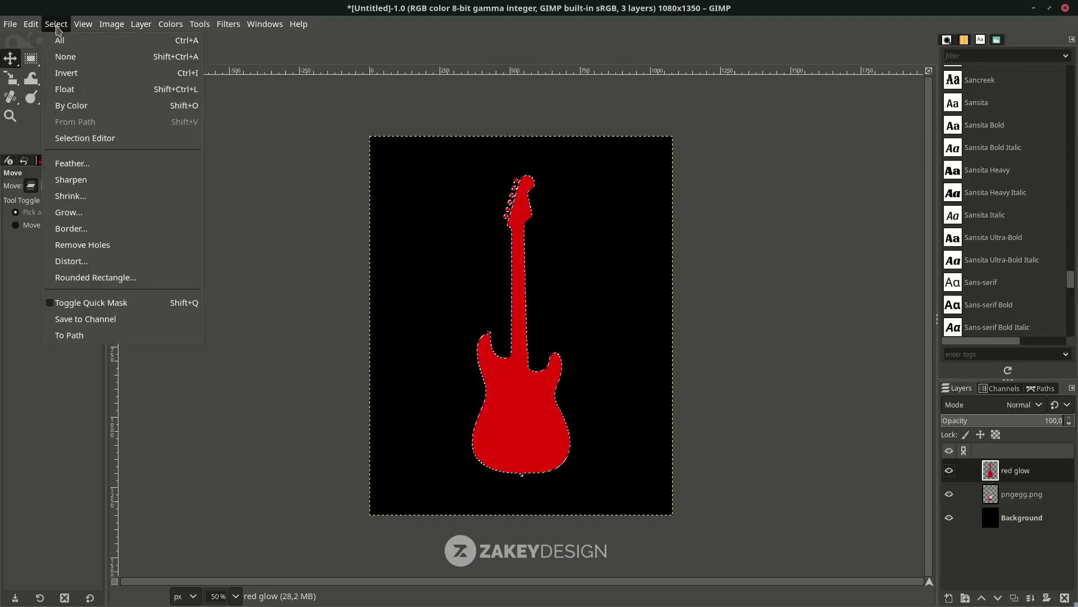
pyautogui.click(62, 57)
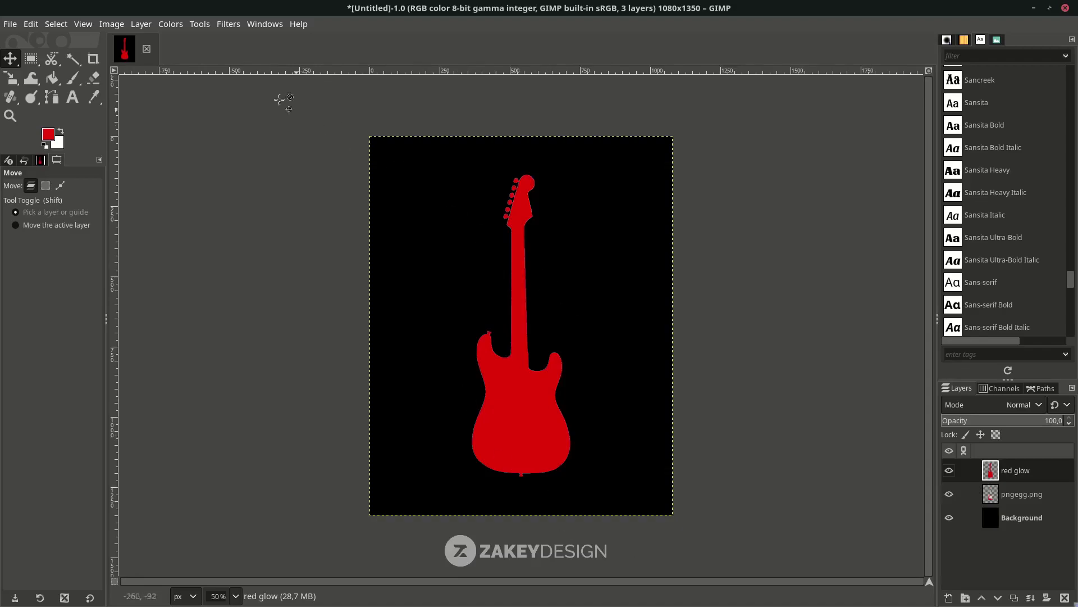
# - Gaussian-blur red glow at size about 25.67 and move it below pngegg.png
pyautogui.click(228, 24)
pyautogui.moveTo(277, 105)
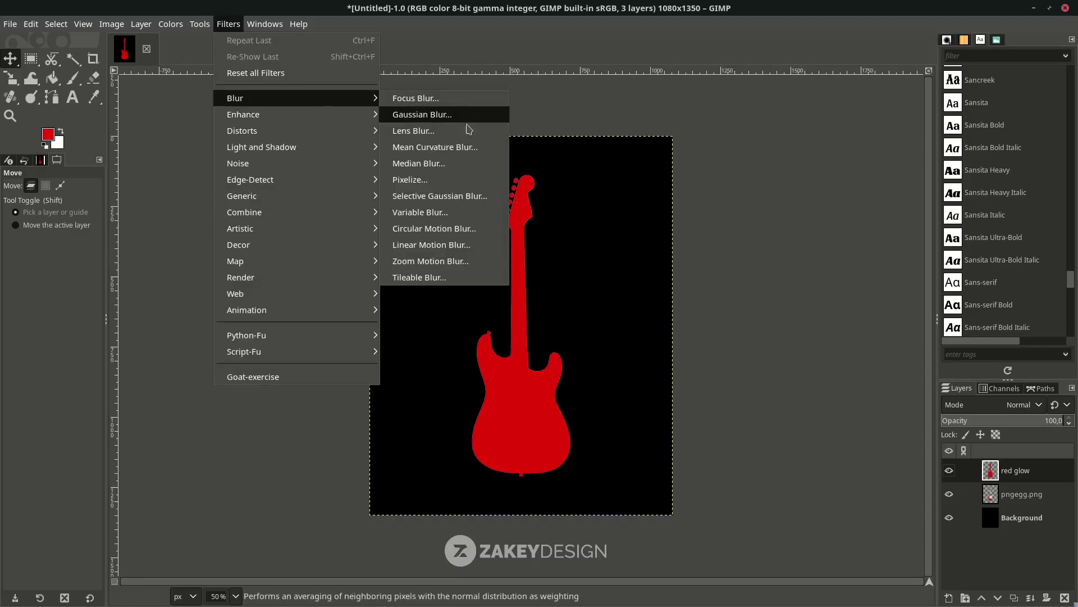
pyautogui.click(464, 116)
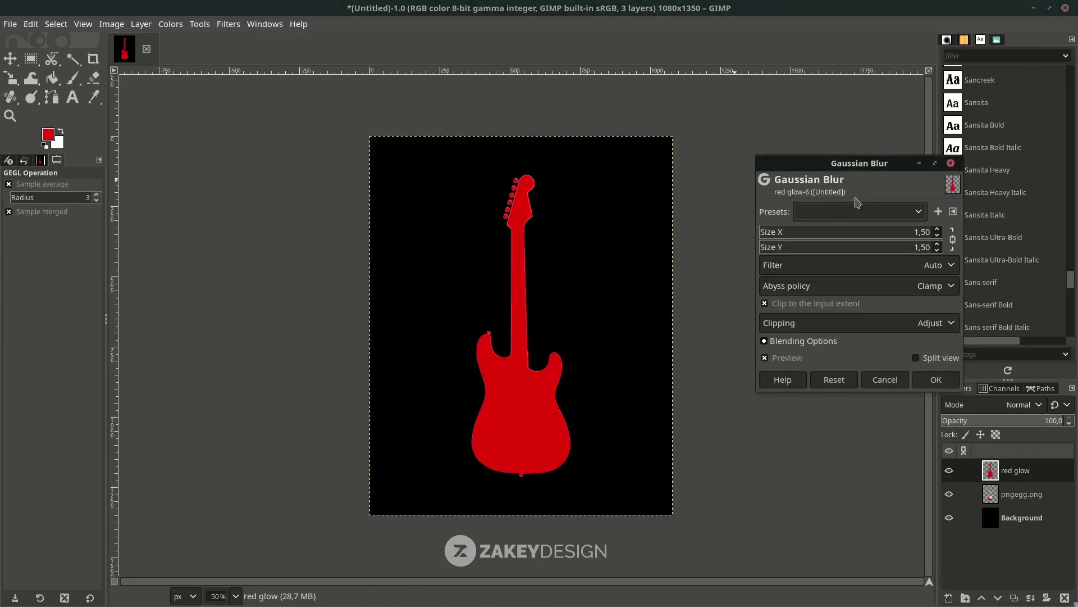
pyautogui.moveTo(848, 165); pyautogui.dragTo(869, 179)
pyautogui.moveTo(801, 247); pyautogui.dragTo(822, 249)
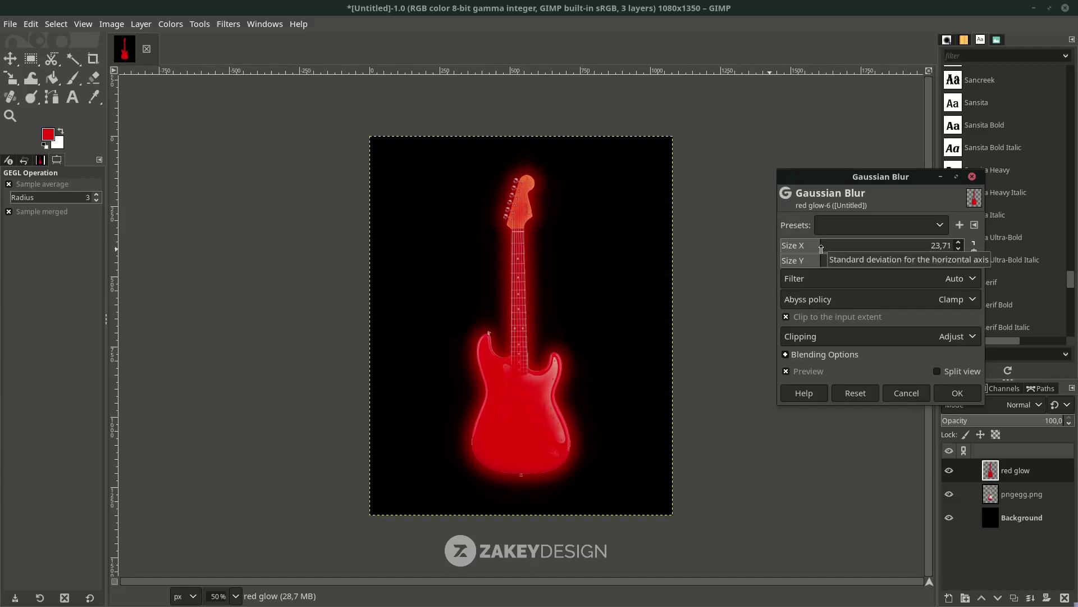
pyautogui.click(958, 393)
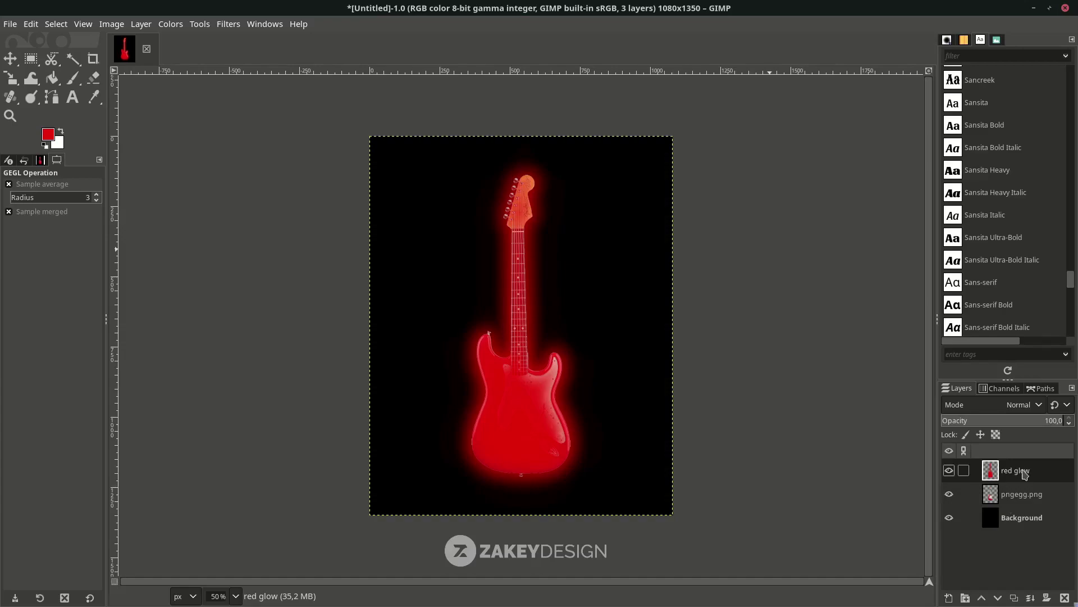
pyautogui.moveTo(1025, 475); pyautogui.dragTo(1030, 535)
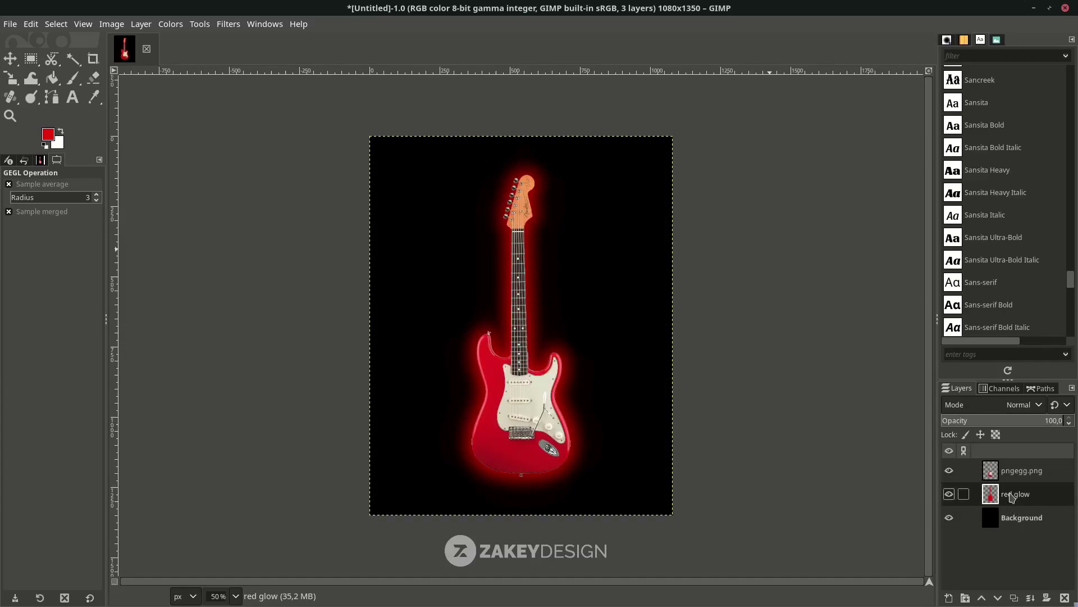
pyautogui.click(1021, 471)
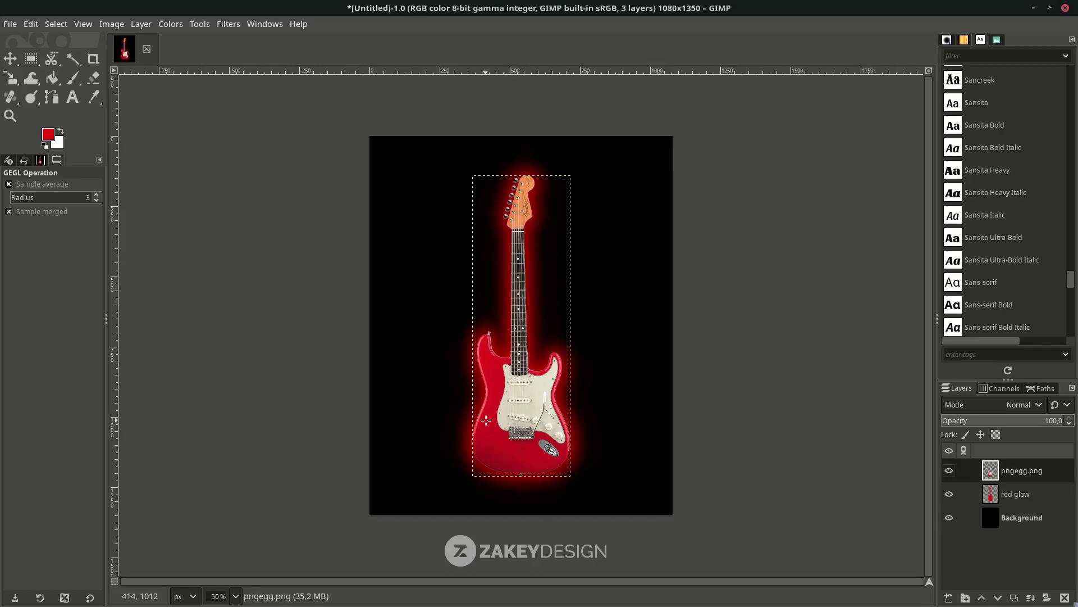
# - Open IMG_20190726_225727_3.jpg from fire_stock_pack as a layer, keeping its colour profile
pyautogui.click(11, 26)
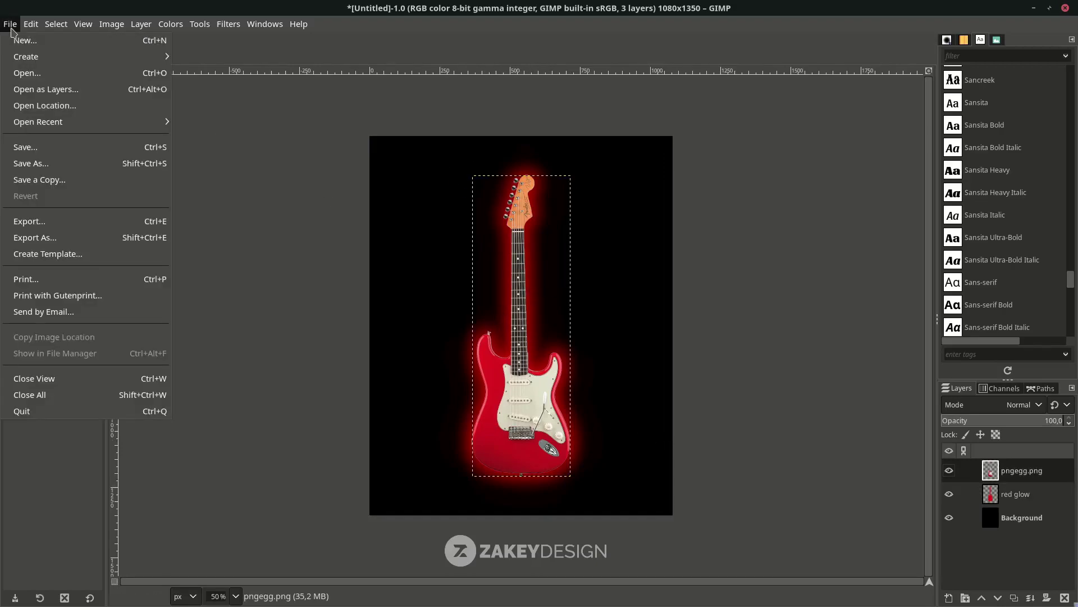
pyautogui.click(53, 89)
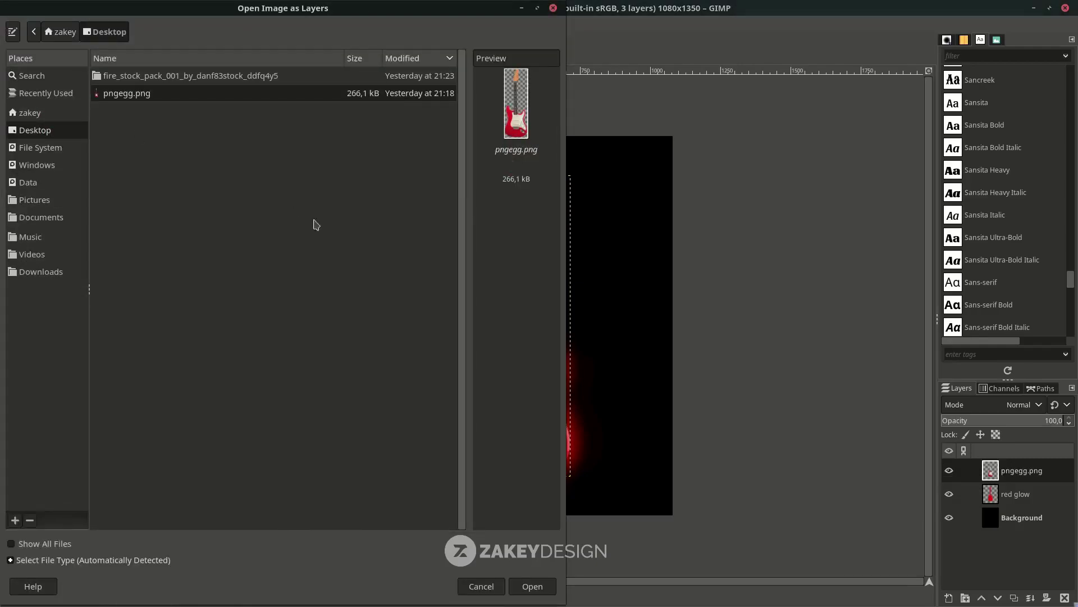
pyautogui.click(140, 79)
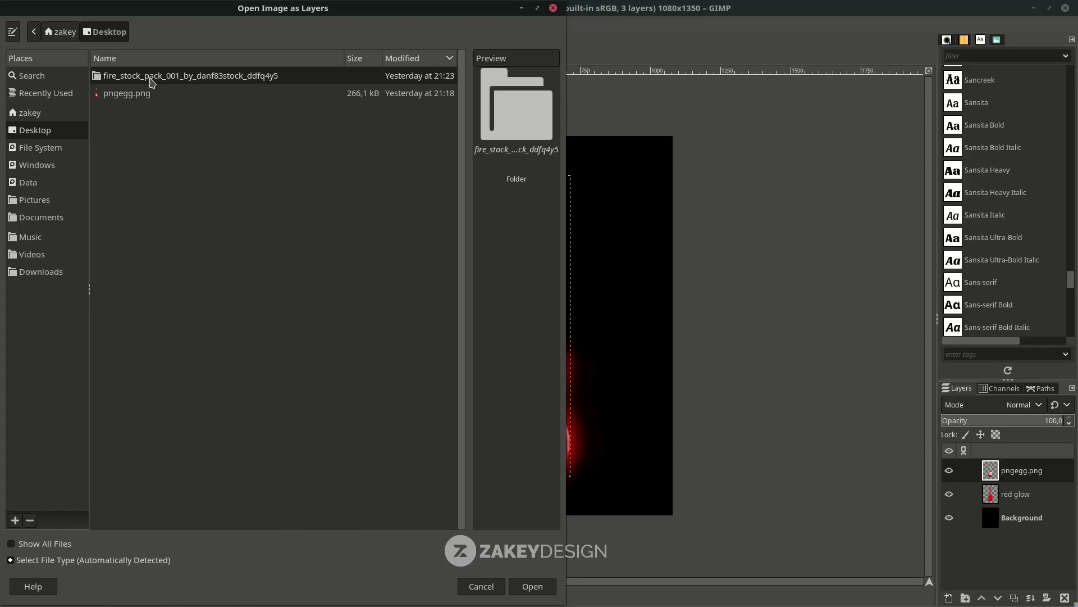
pyautogui.doubleClick(152, 83)
pyautogui.click(188, 187)
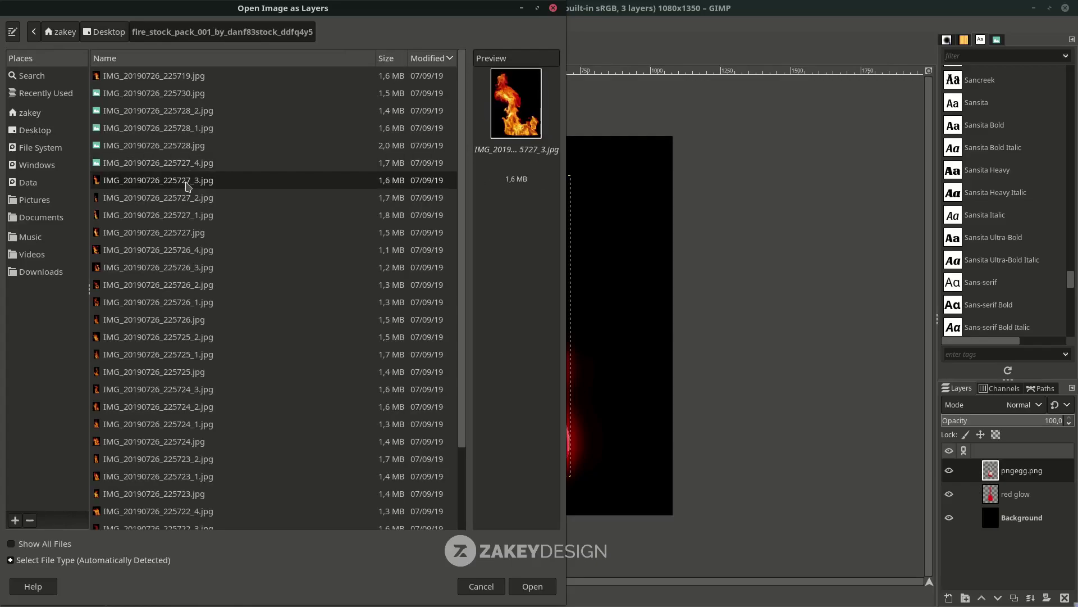
pyautogui.doubleClick(189, 186)
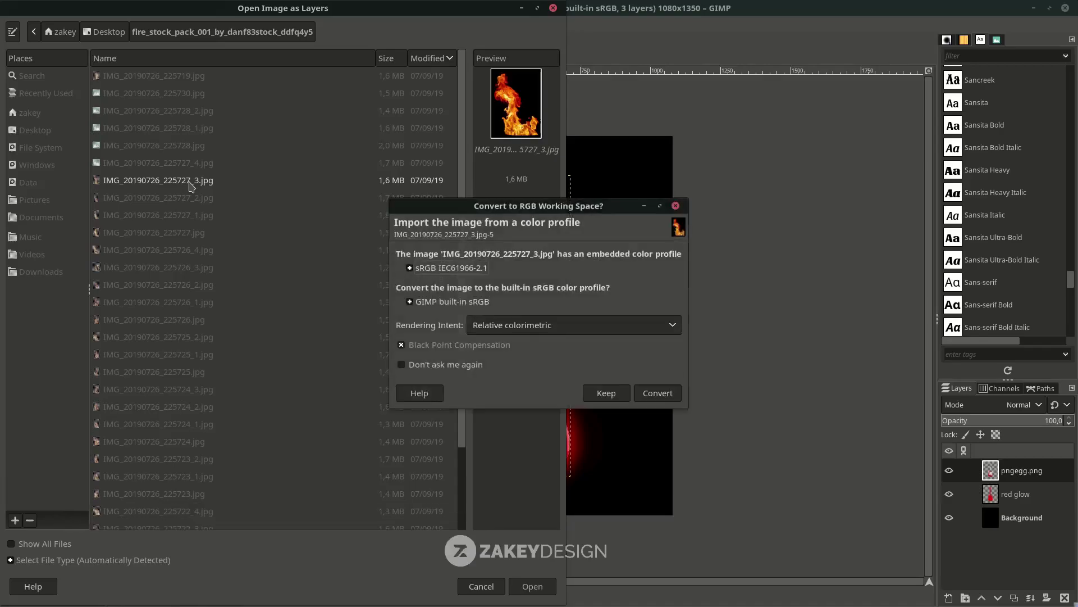
pyautogui.click(606, 394)
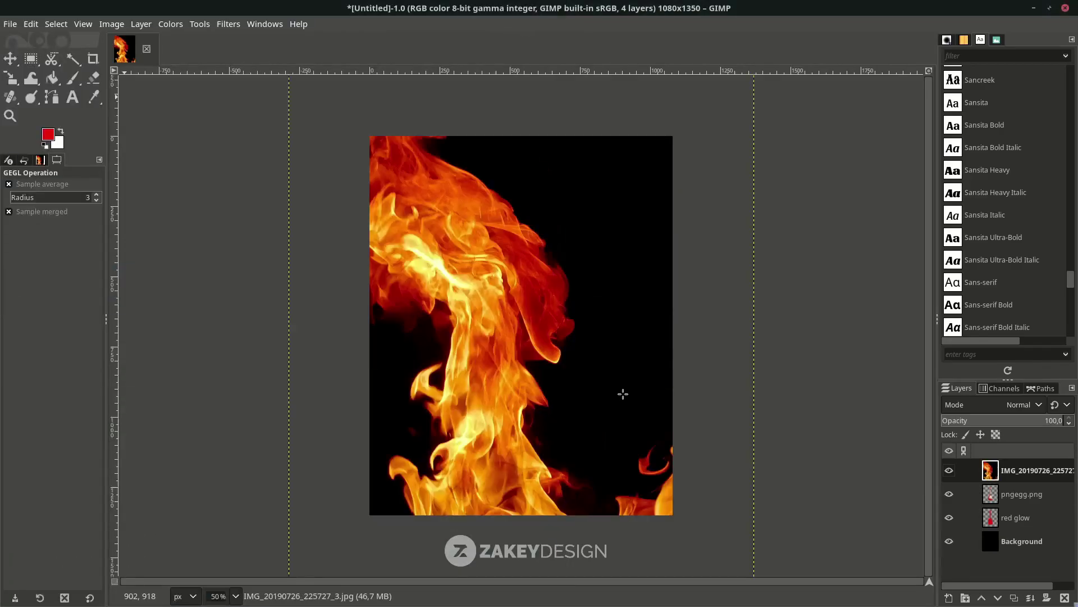
# - Scale the fire layer down to about 814×1133
pyautogui.hotkey('shift', 's')
pyautogui.click(622, 394)
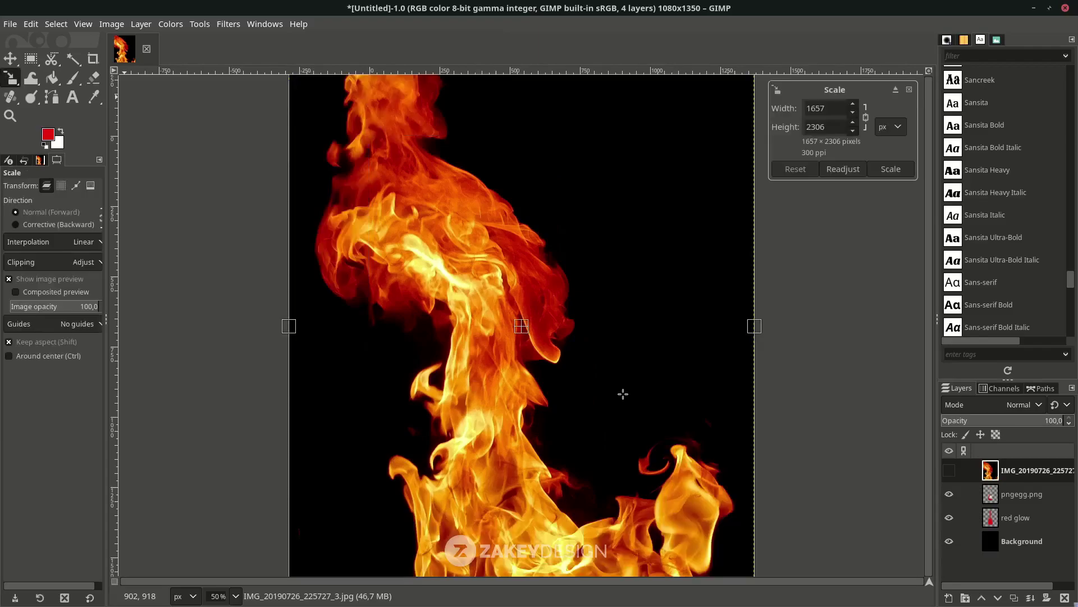
pyautogui.moveTo(730, 493); pyautogui.dragTo(427, 164)
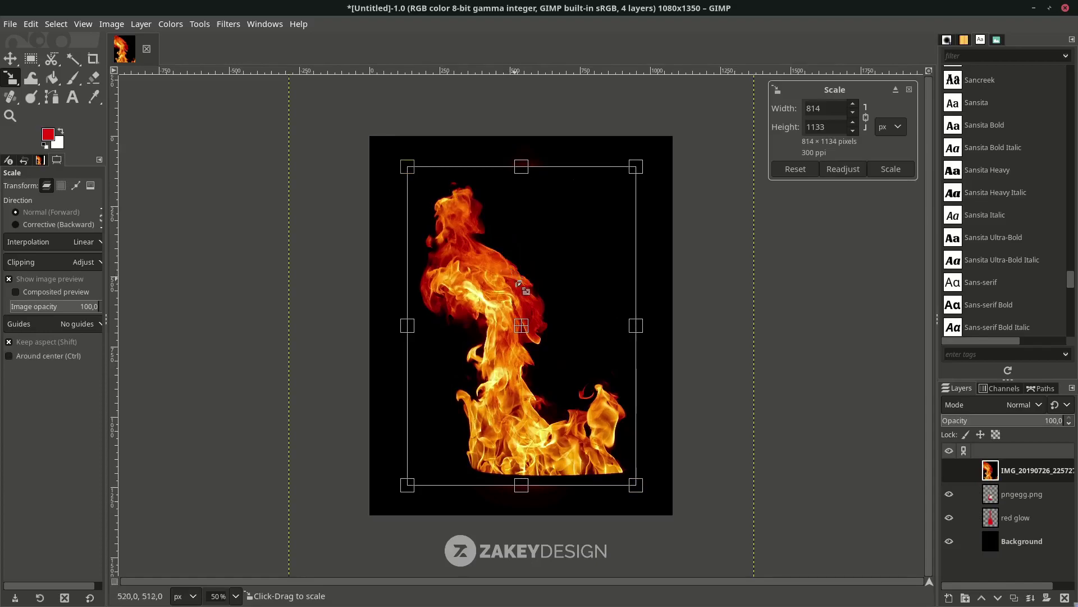
pyautogui.press('Return')
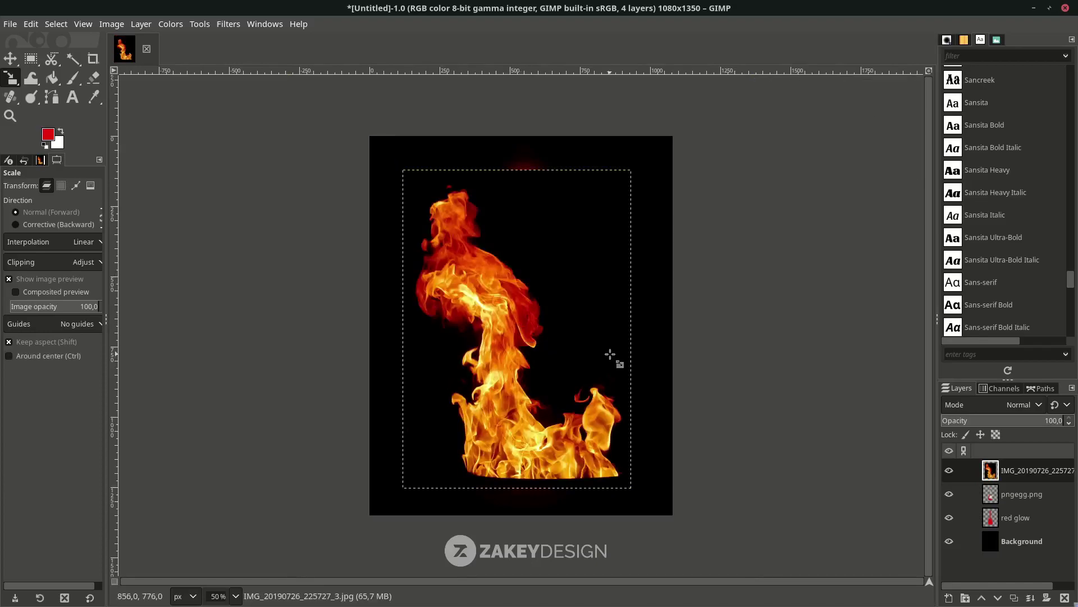
pyautogui.click(984, 412)
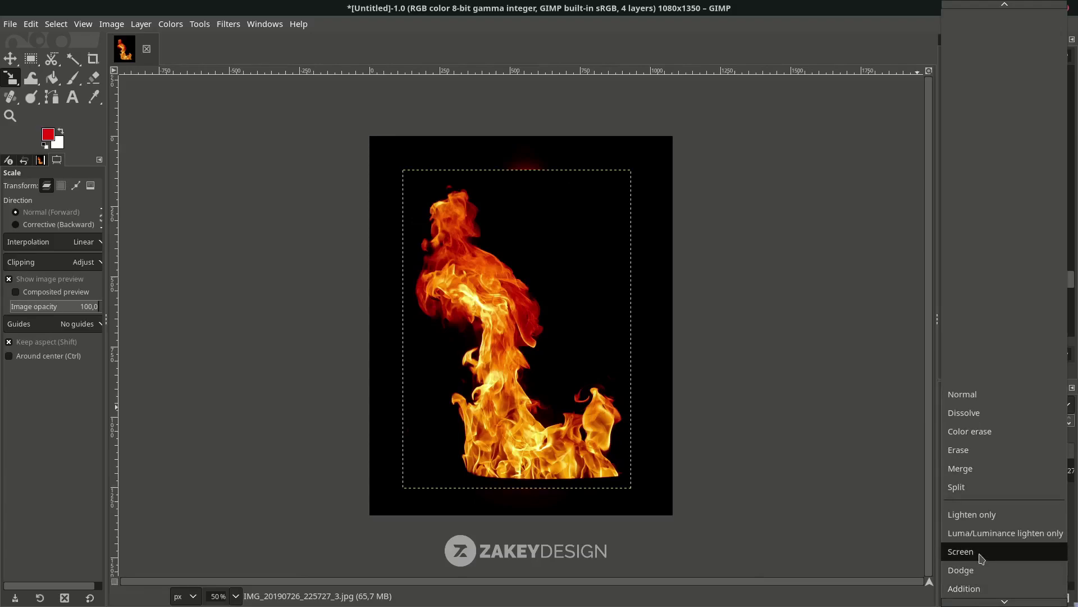
# - Set the fire layer to Screen mode below pngegg.png and restore all layer visibility
pyautogui.click(982, 556)
pyautogui.moveTo(1033, 476); pyautogui.dragTo(1031, 506)
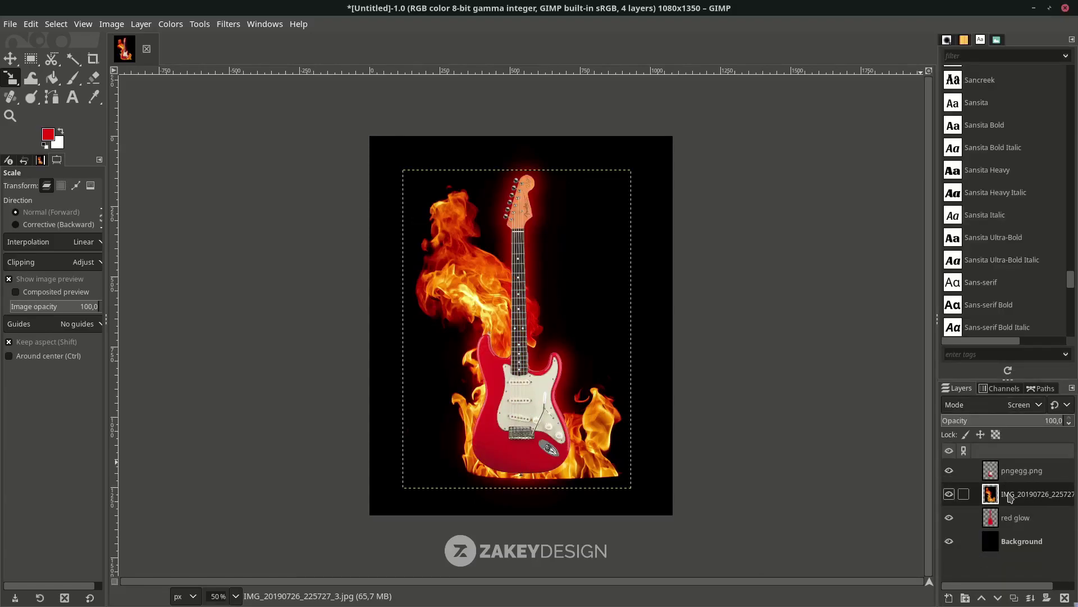
pyautogui.click(1010, 409)
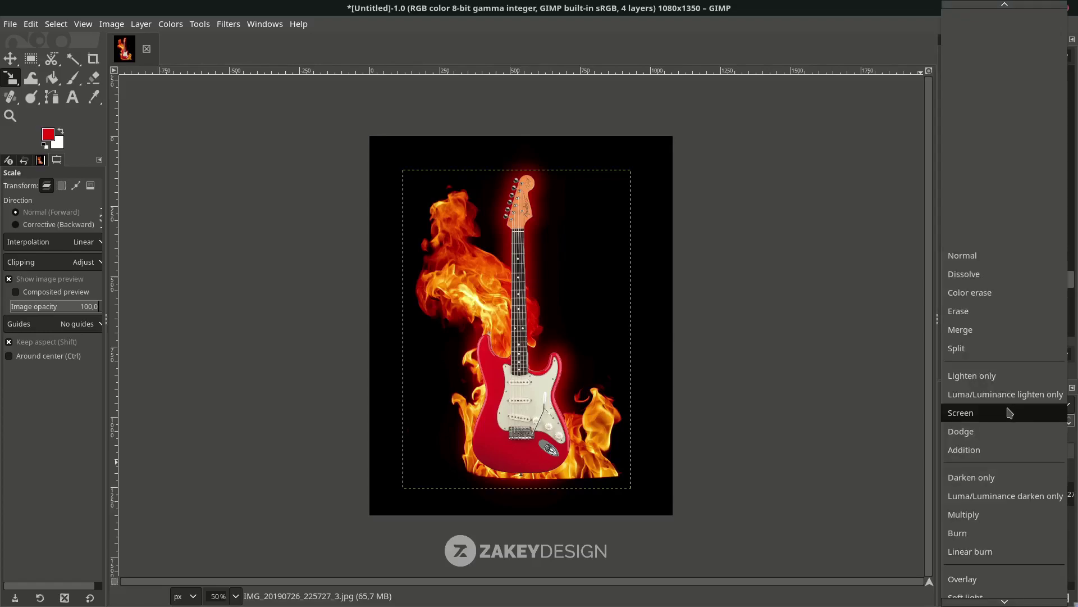
pyautogui.click(1010, 413)
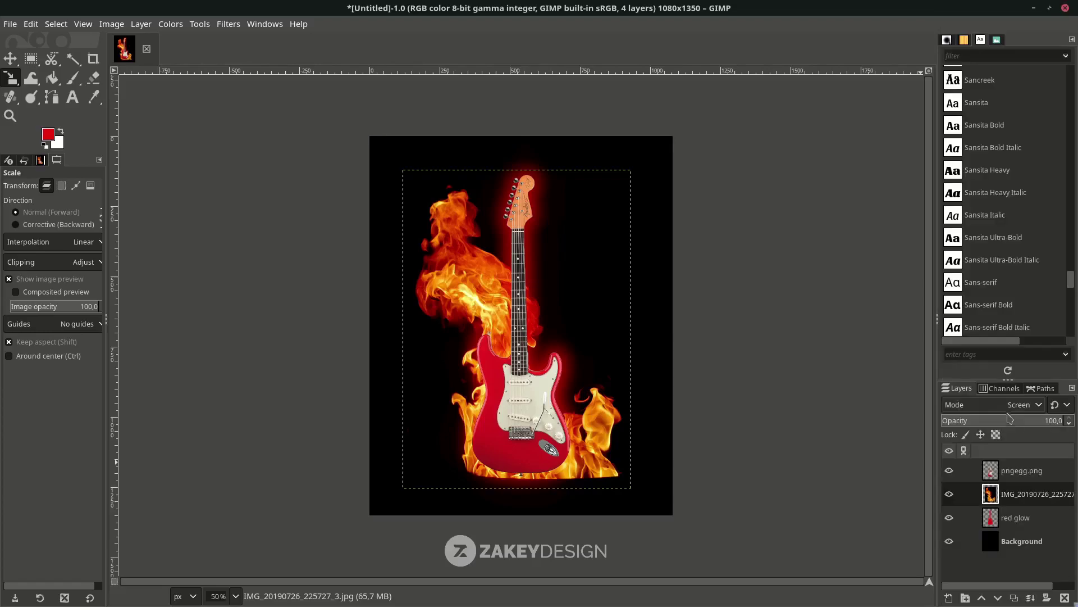
pyautogui.keyDown('shift'); pyautogui.click(948, 499); pyautogui.keyUp('shift')
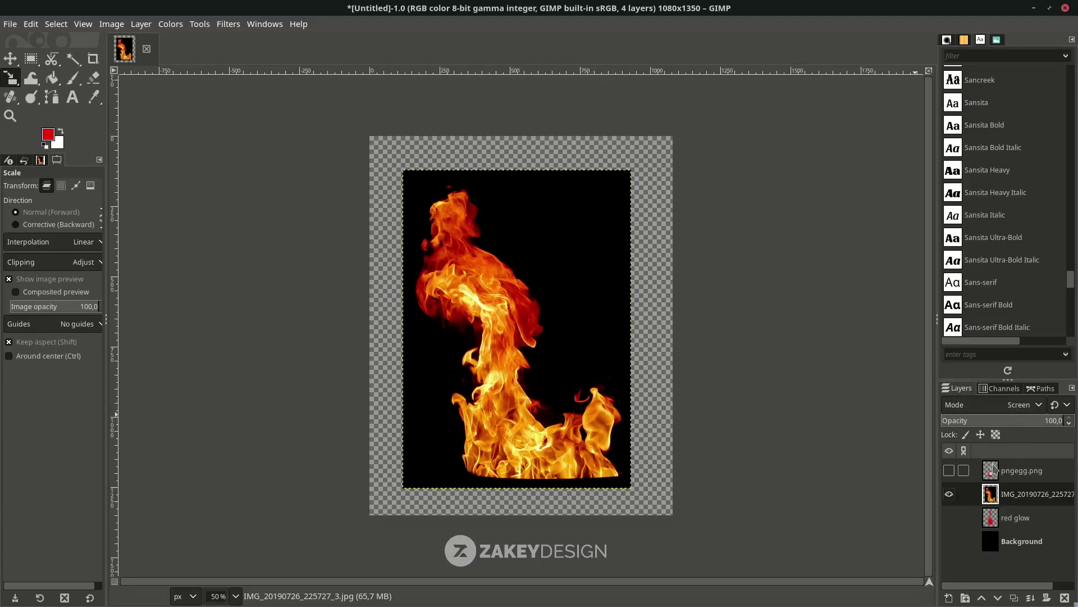
pyautogui.click(1001, 410)
pyautogui.click(1001, 414)
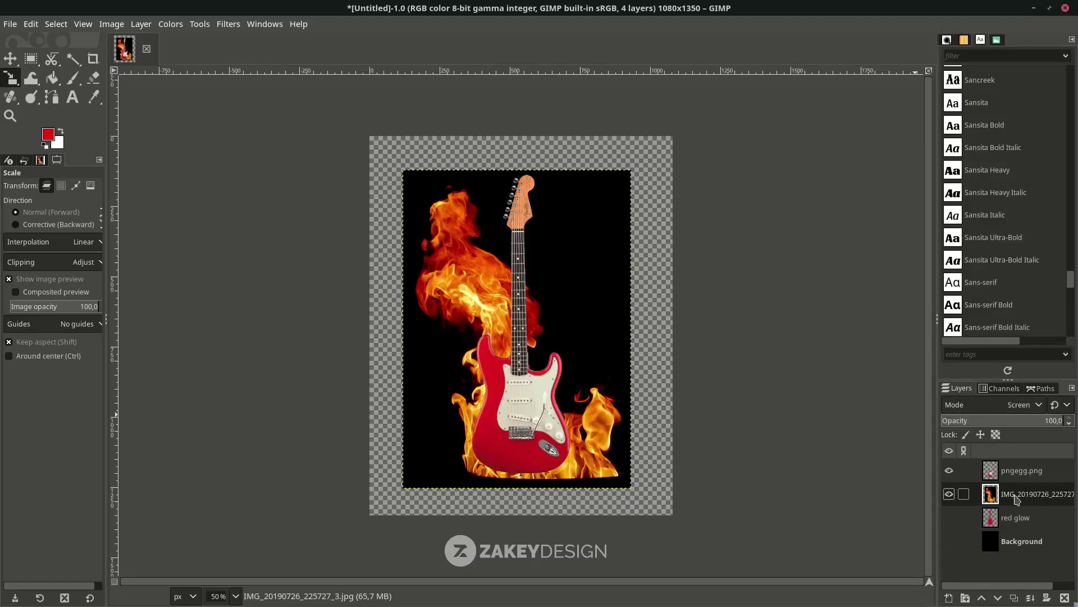
pyautogui.moveTo(1020, 497); pyautogui.dragTo(1038, 468)
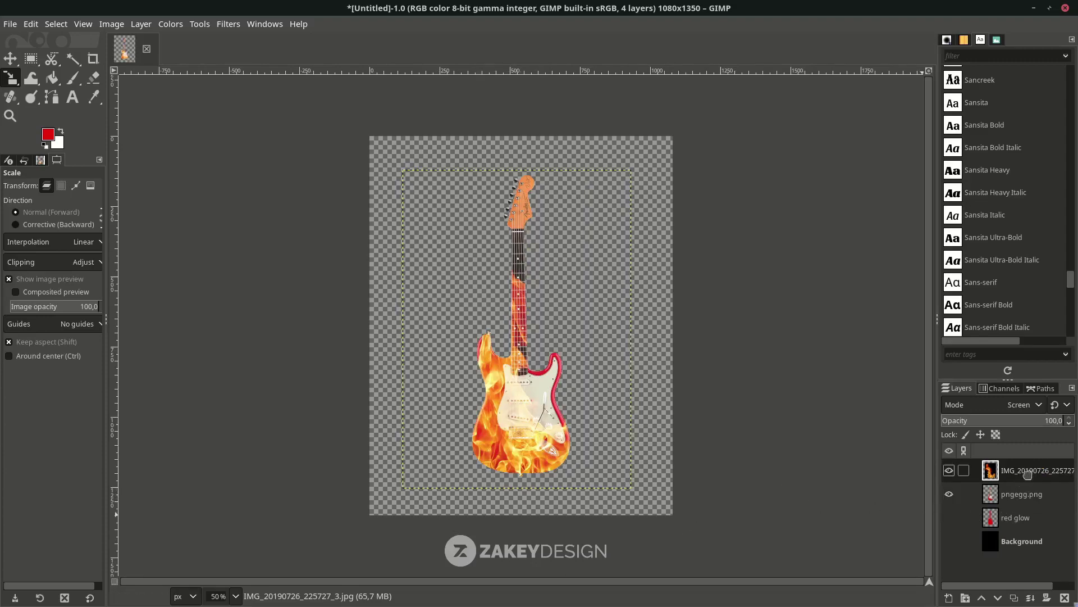
pyautogui.moveTo(1028, 472); pyautogui.dragTo(1028, 502)
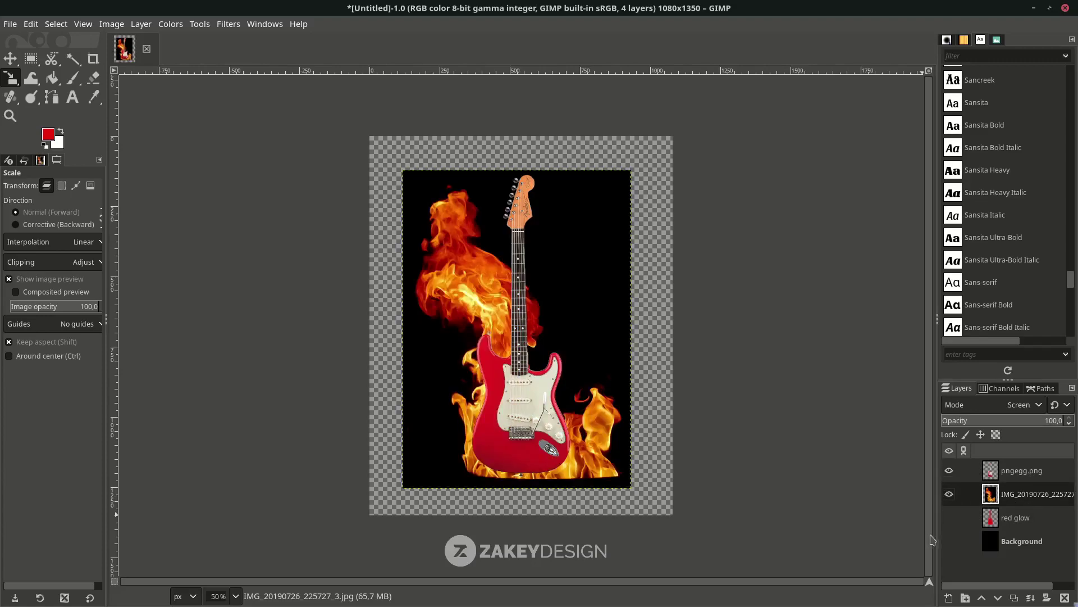
pyautogui.click(949, 517)
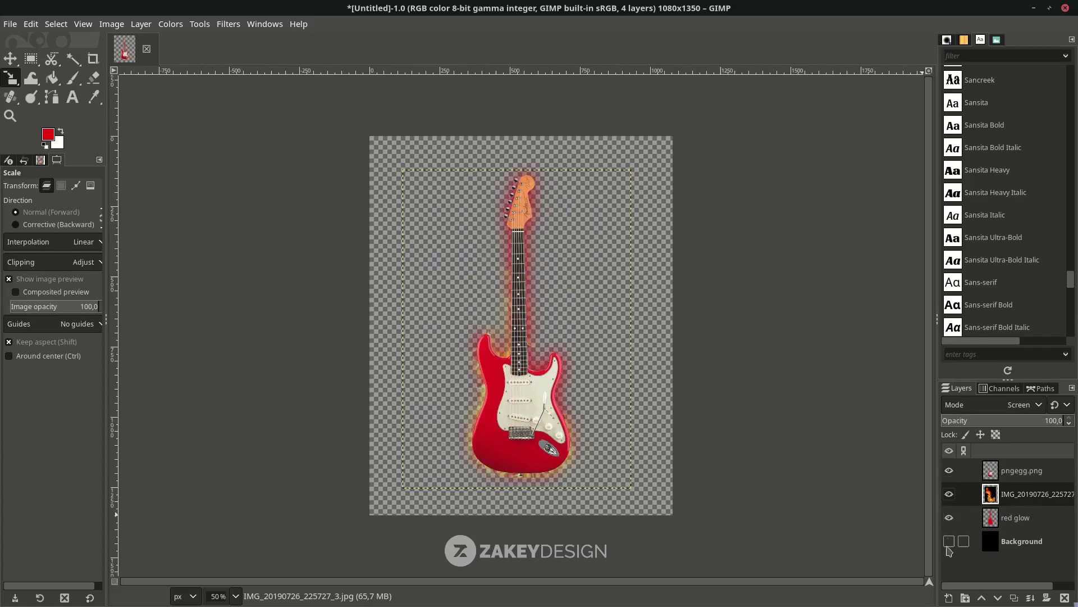
pyautogui.click(949, 540)
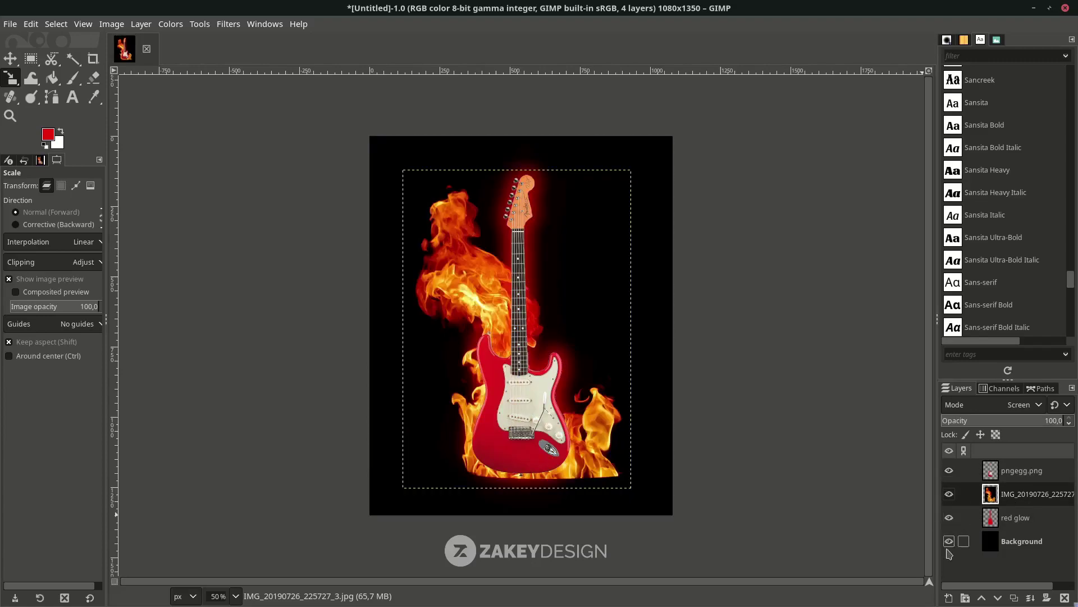
# - Scale the fire layer to about 707×984, lower it, then nudge it up and left
pyautogui.click(674, 446)
pyautogui.moveTo(651, 452); pyautogui.dragTo(588, 456)
pyautogui.moveTo(519, 333); pyautogui.dragTo(516, 351)
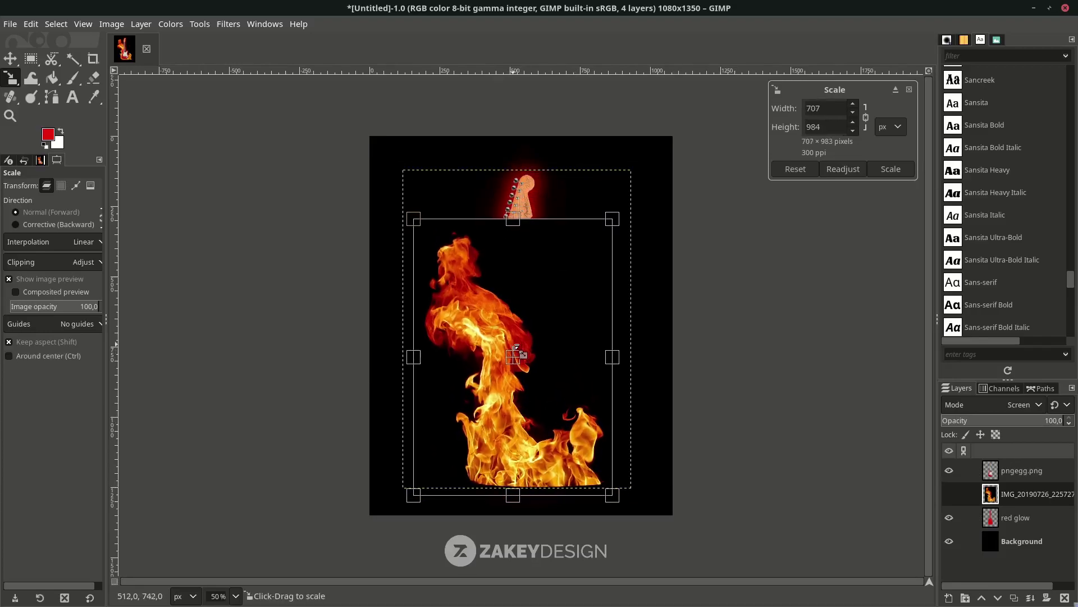
pyautogui.press('Return')
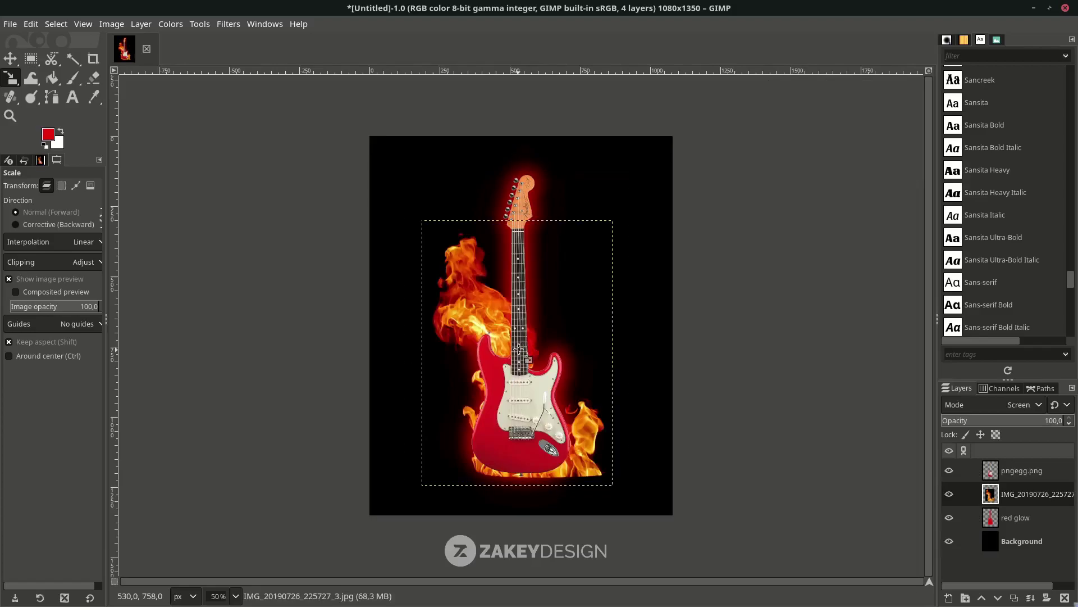
pyautogui.click(10, 59)
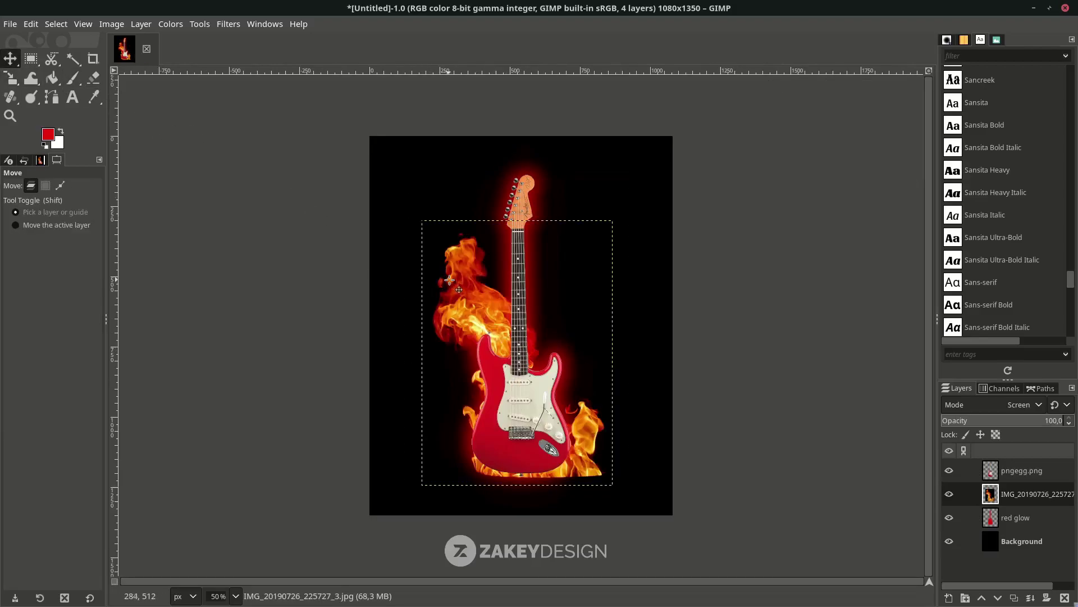
pyautogui.moveTo(449, 280); pyautogui.dragTo(442, 271)
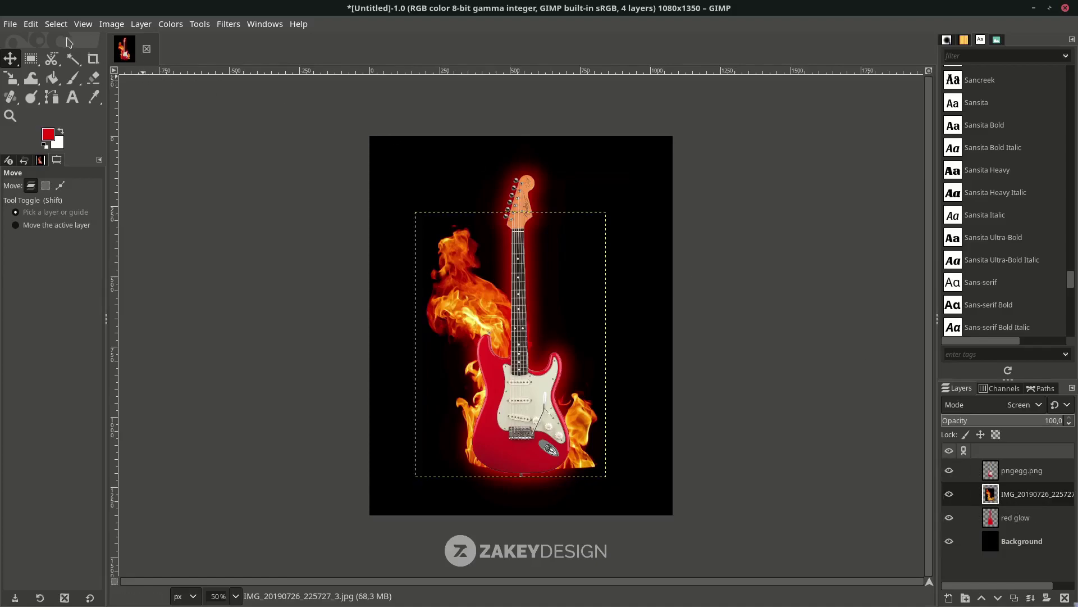
pyautogui.click(18, 23)
# - Open IMG_20190726_225725.jpg as a layer, keeping its colour profile
pyautogui.click(47, 90)
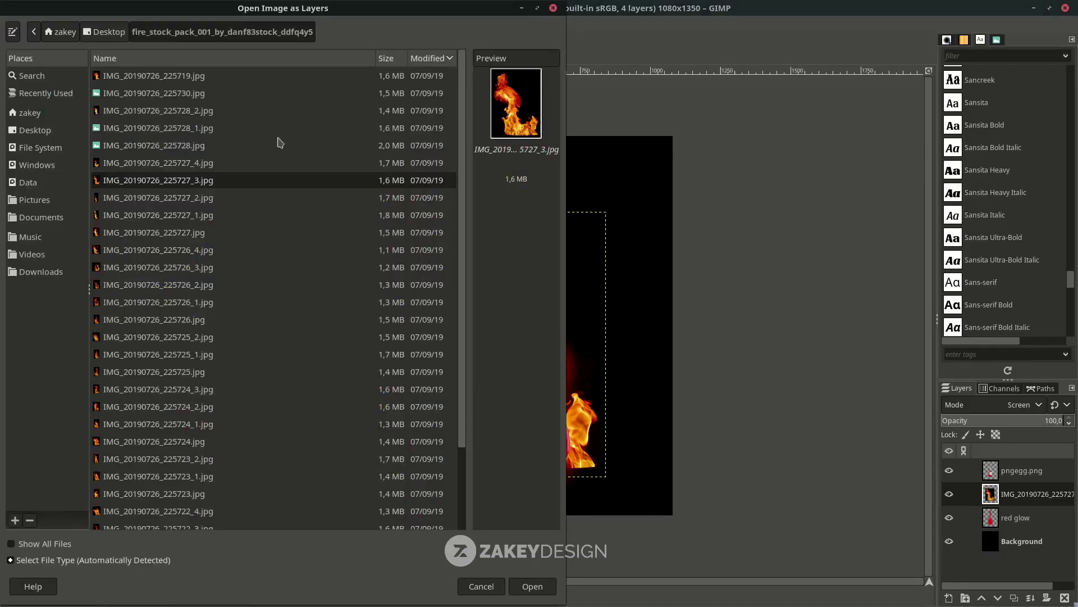
pyautogui.click(217, 372)
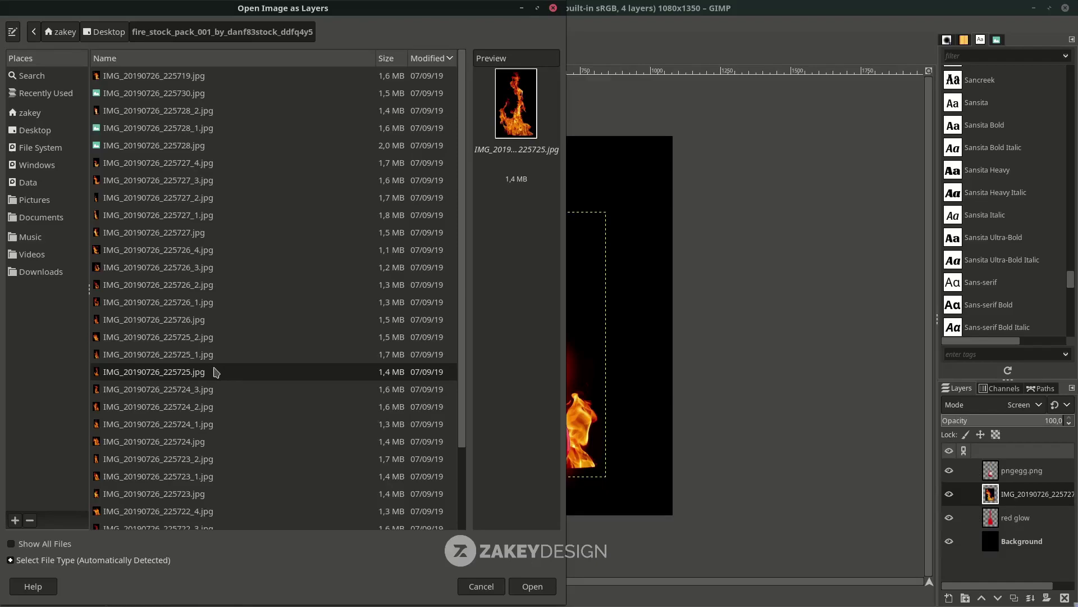
pyautogui.doubleClick(218, 370)
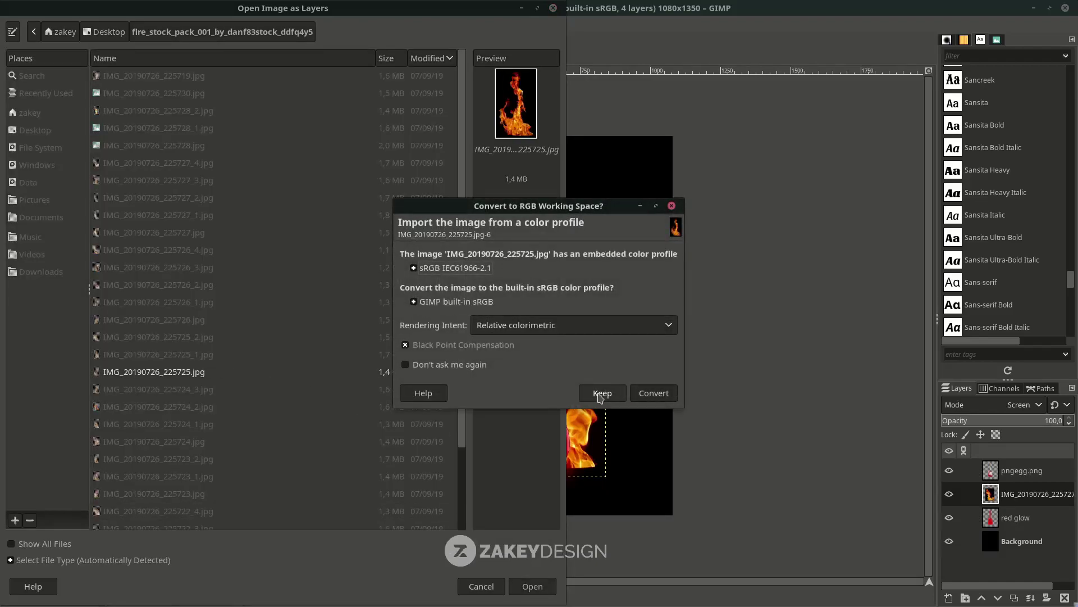
pyautogui.click(599, 394)
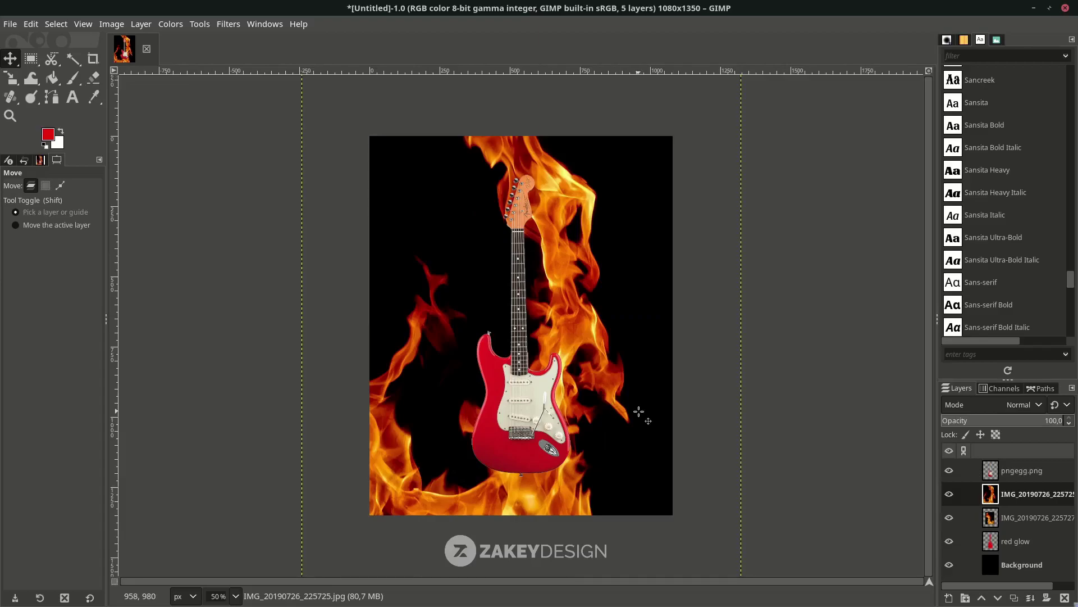
# - Scale the second fire layer to 691×1166, reposition it, and set it to Screen
pyautogui.hotkey('shift', 's')
pyautogui.click(638, 411)
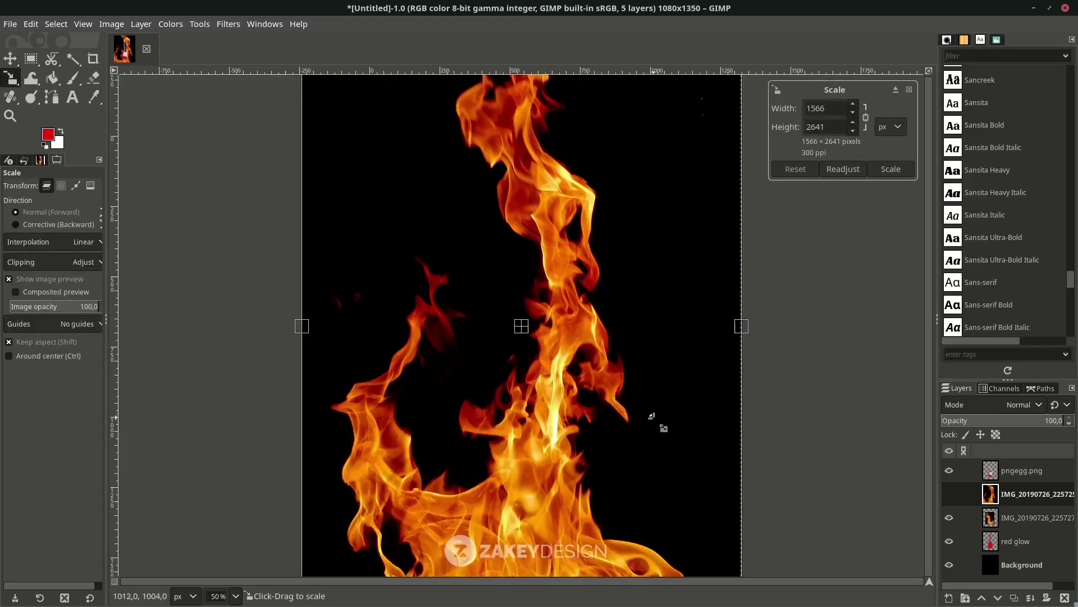
pyautogui.moveTo(693, 501); pyautogui.dragTo(580, 396)
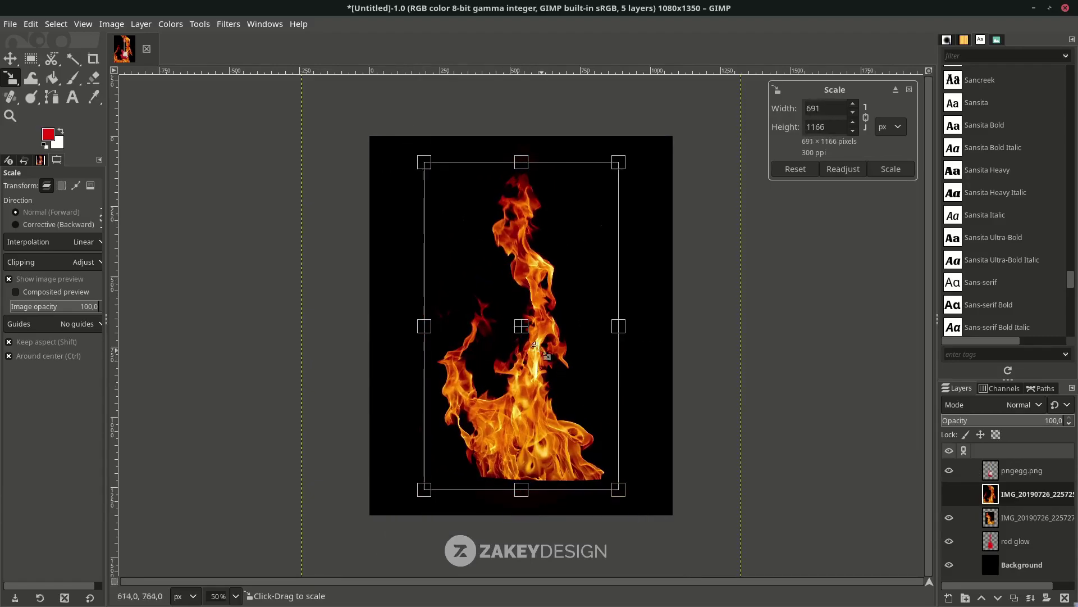
pyautogui.moveTo(523, 328)
pyautogui.mouseDown()
pyautogui.moveTo(512, 315)
pyautogui.moveTo(512, 324)
pyautogui.mouseUp()
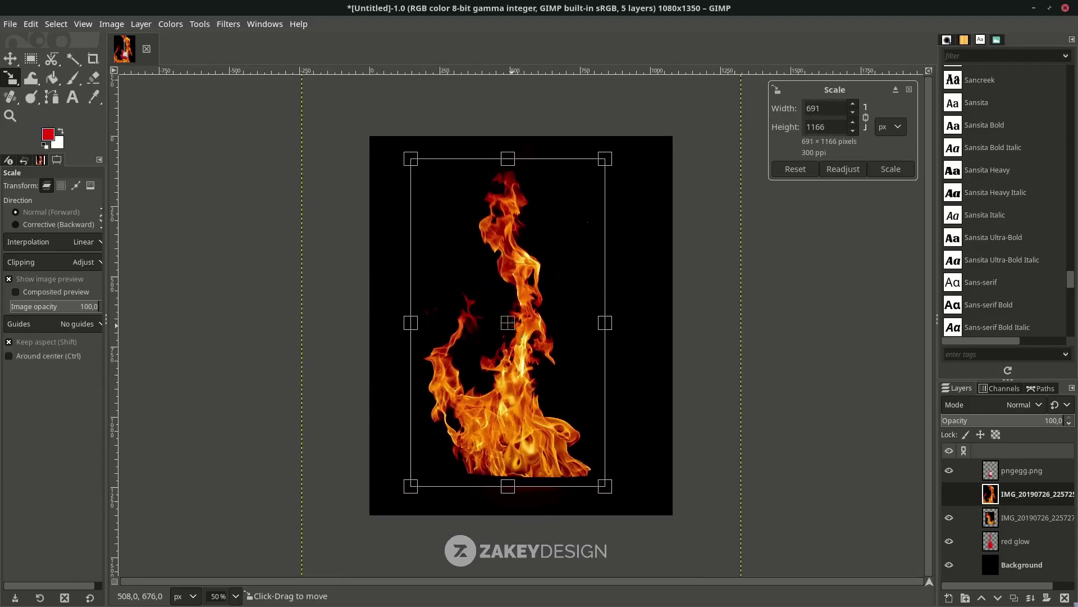
pyautogui.press('Return')
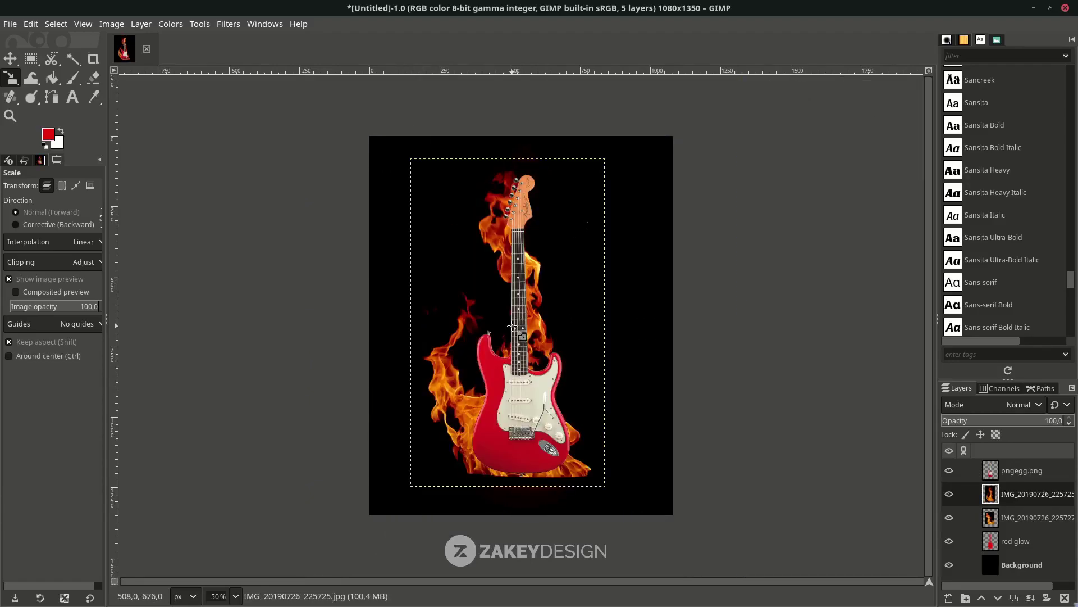
pyautogui.click(1004, 411)
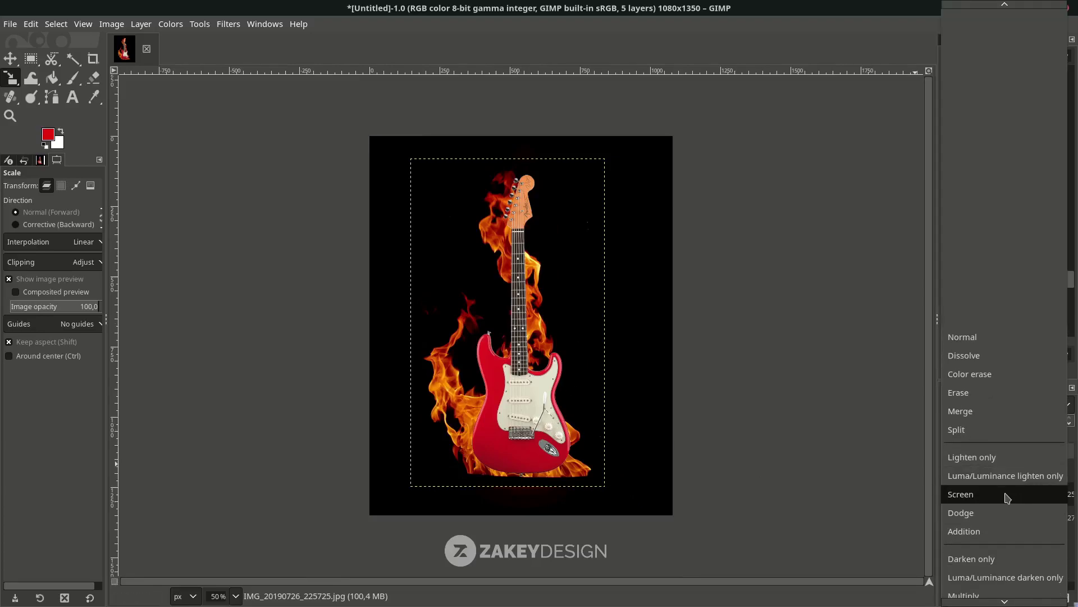
pyautogui.click(1007, 498)
# - Open IMG_20190726_225727.jpg as a new layer
pyautogui.press('m')
pyautogui.click(10, 24)
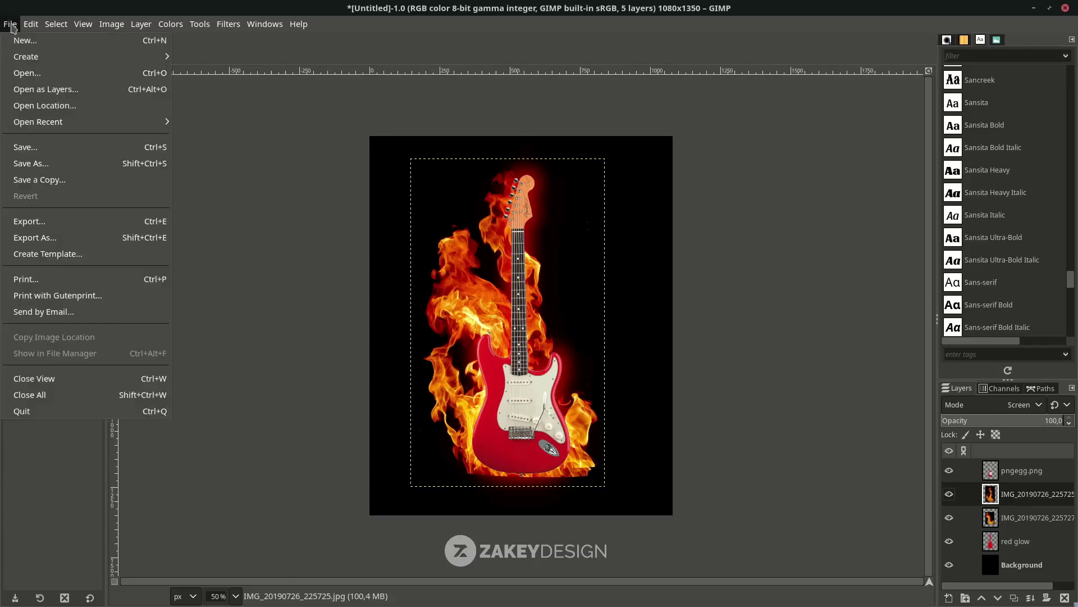
pyautogui.click(39, 89)
pyautogui.doubleClick(231, 138)
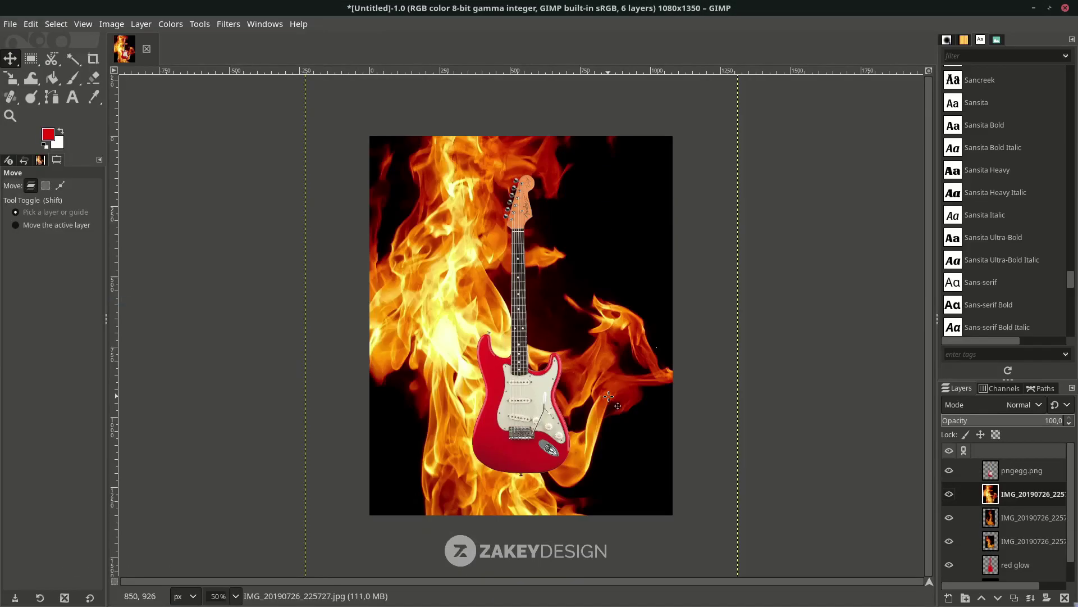
# - Scale the third fire layer around the guitar and set it to Screen mode
pyautogui.hotkey('shift', 's')
pyautogui.click(393, 157)
pyautogui.moveTo(393, 157); pyautogui.dragTo(545, 307)
pyautogui.press('Return')
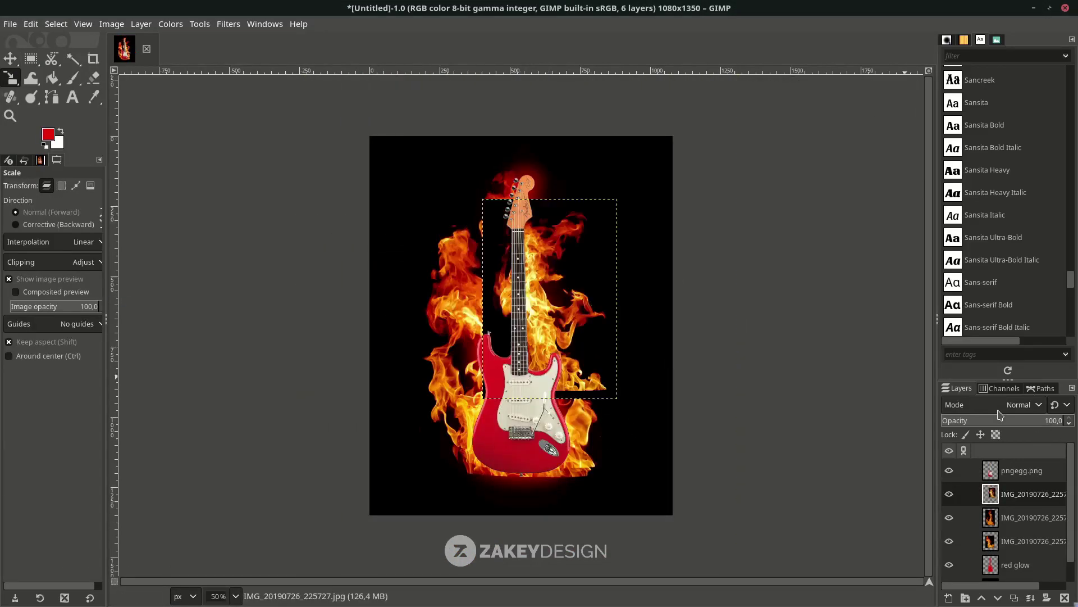
pyautogui.click(997, 410)
pyautogui.scroll(-3, 1001, 440)
pyautogui.scroll(-5, 1002, 538)
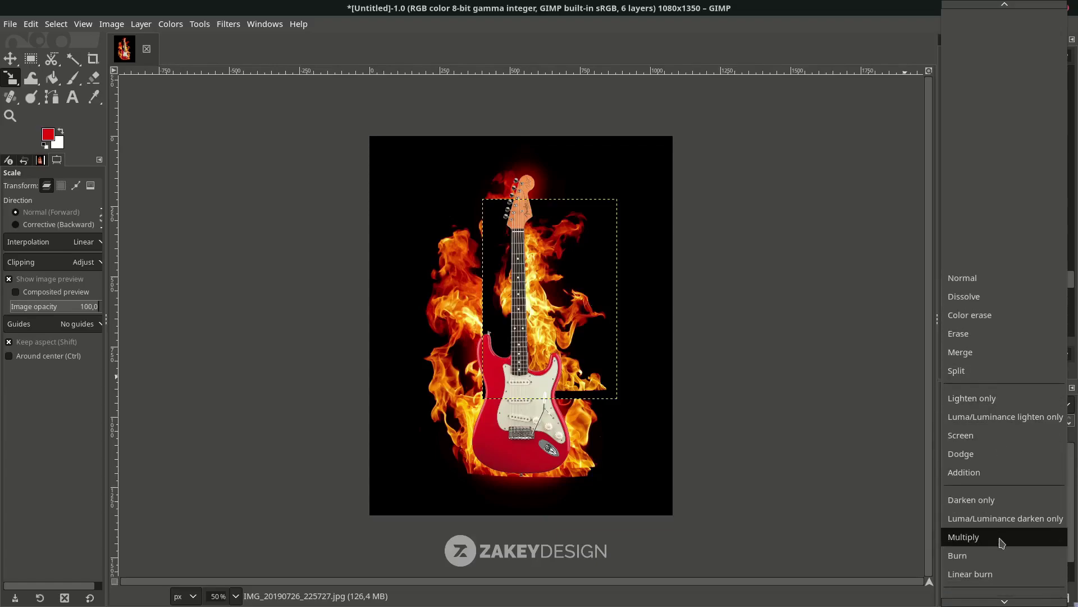
pyautogui.click(981, 368)
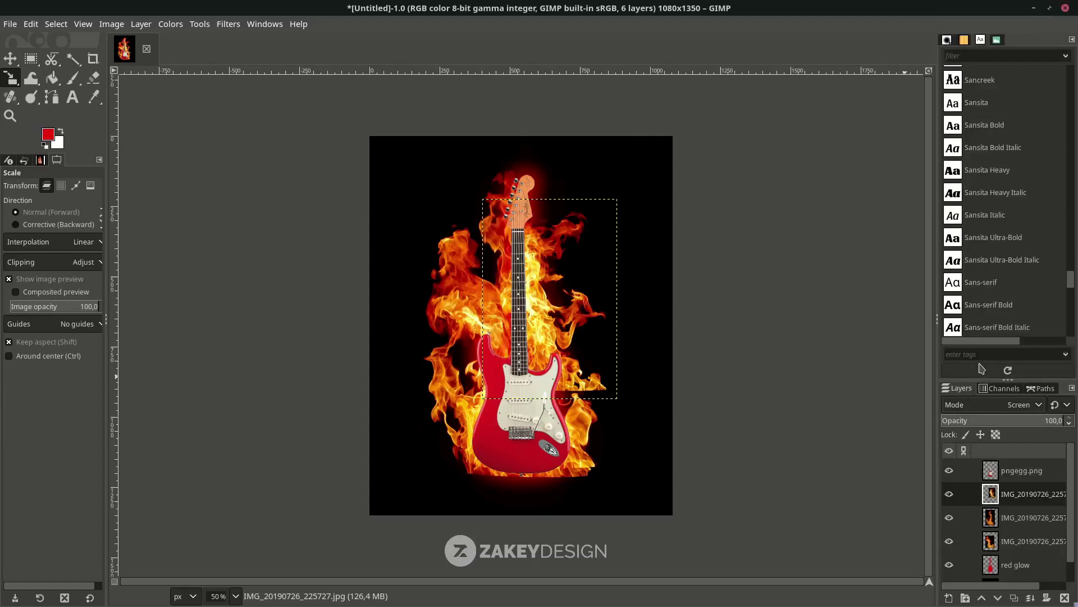
# - Nudge the flame layers a few pixels into place around the guitar
pyautogui.press('m')
pyautogui.press('pageup')
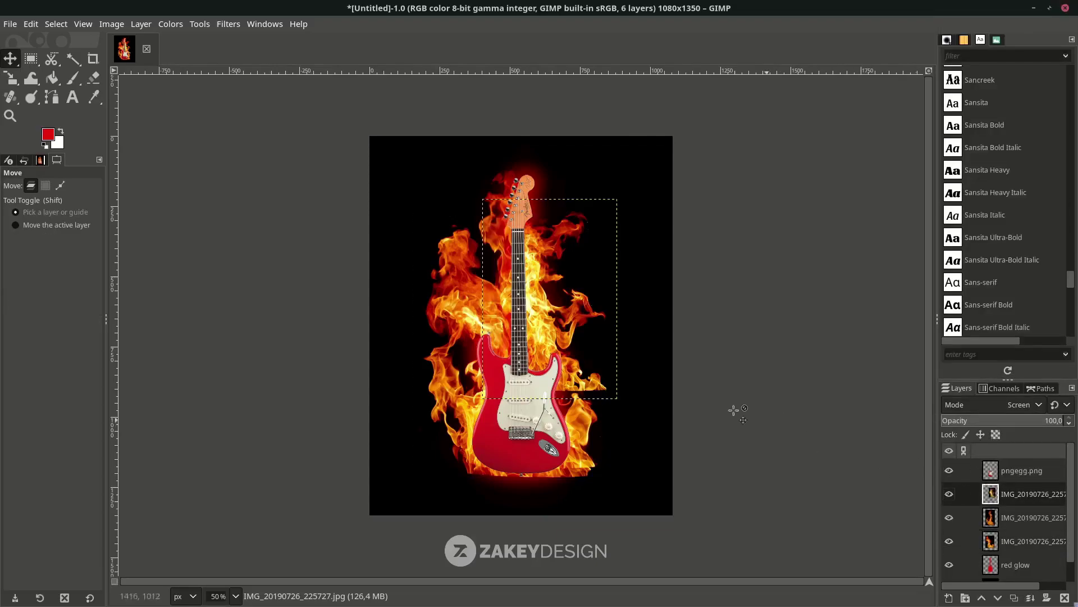
pyautogui.moveTo(556, 310); pyautogui.dragTo(556, 321)
pyautogui.moveTo(587, 450); pyautogui.dragTo(584, 447)
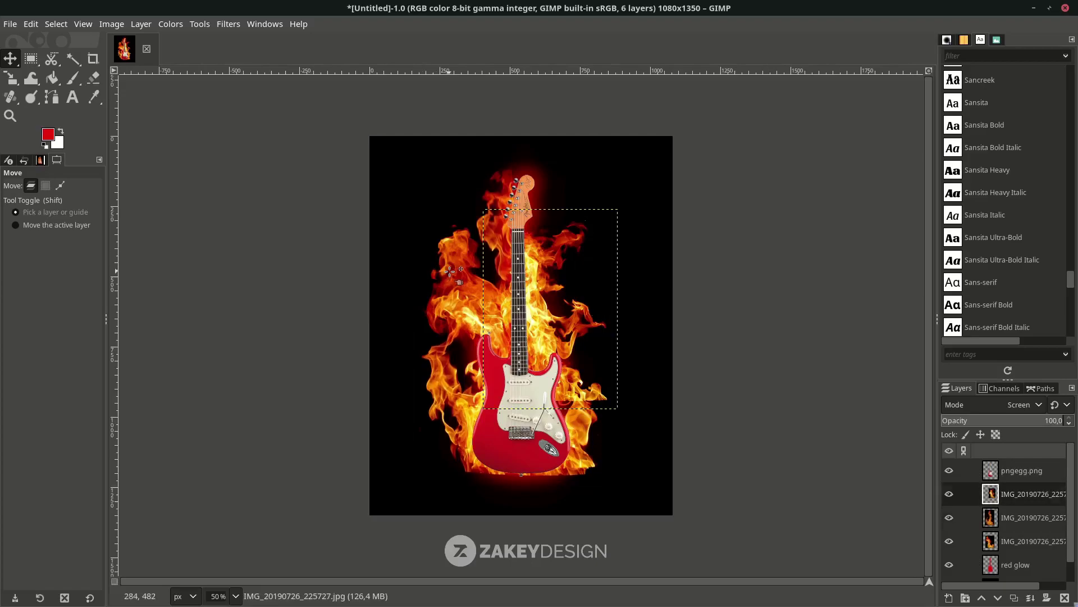
pyautogui.moveTo(435, 413); pyautogui.dragTo(432, 411)
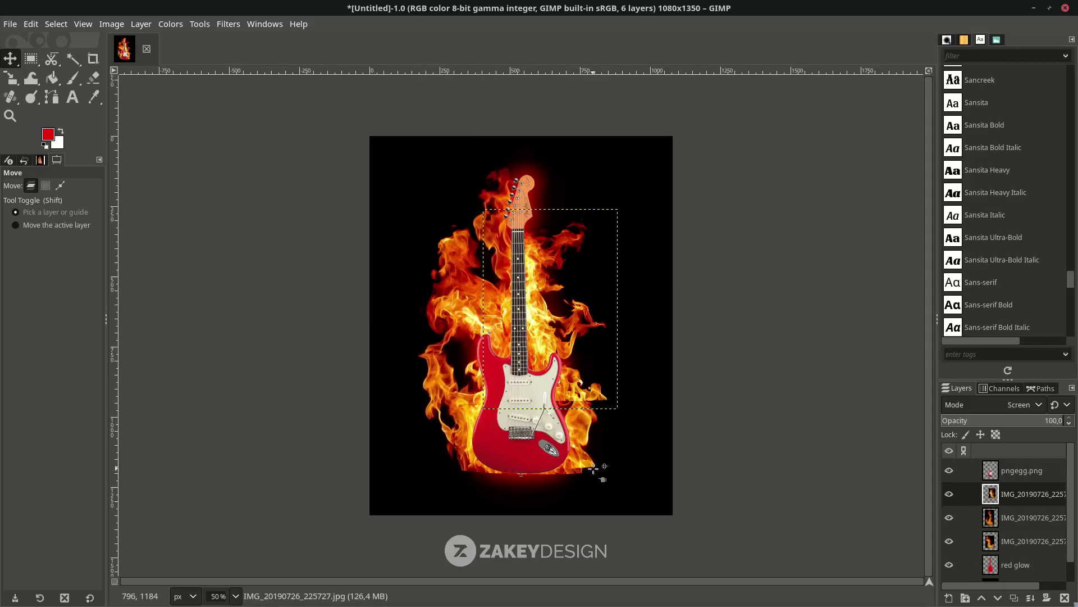
pyautogui.moveTo(593, 468); pyautogui.dragTo(619, 458)
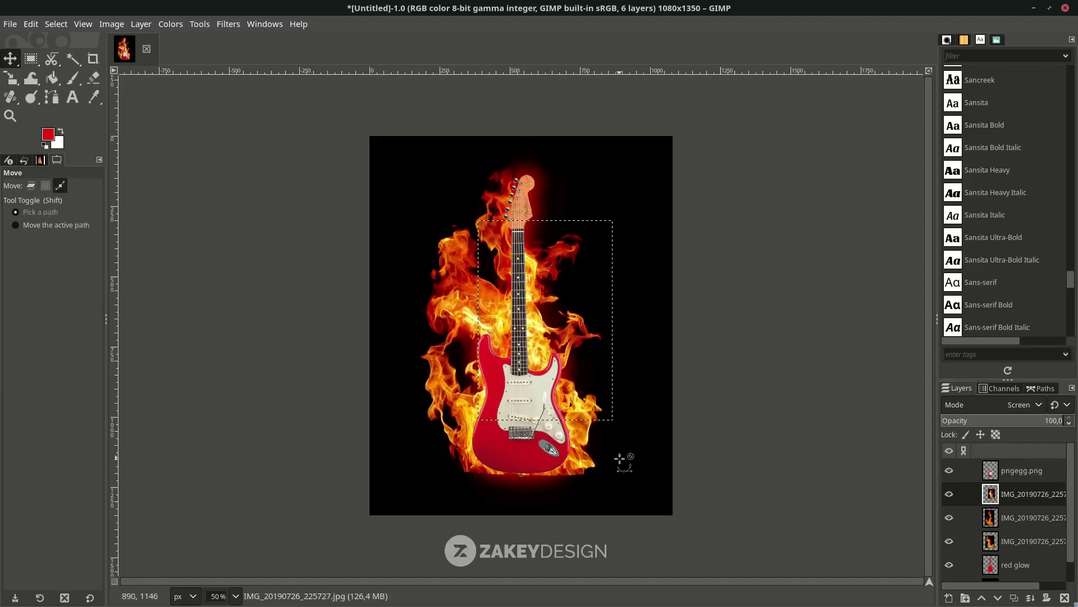
# - Select the upper fire layer and fit the whole image in the window
pyautogui.click(553, 380)
pyautogui.scroll(1, 553, 380)
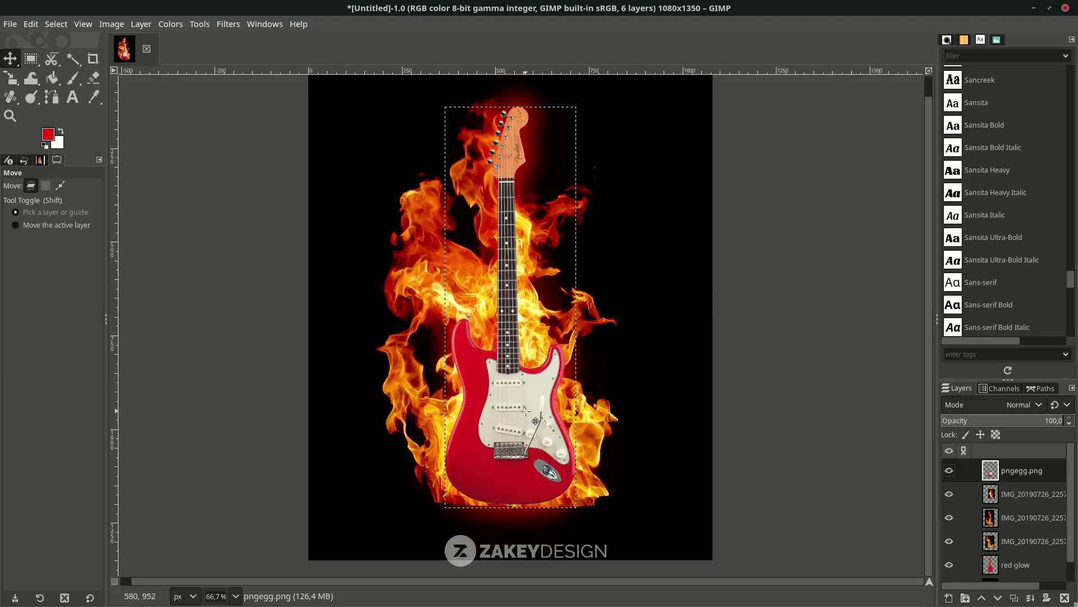
pyautogui.scroll(2, 526, 412)
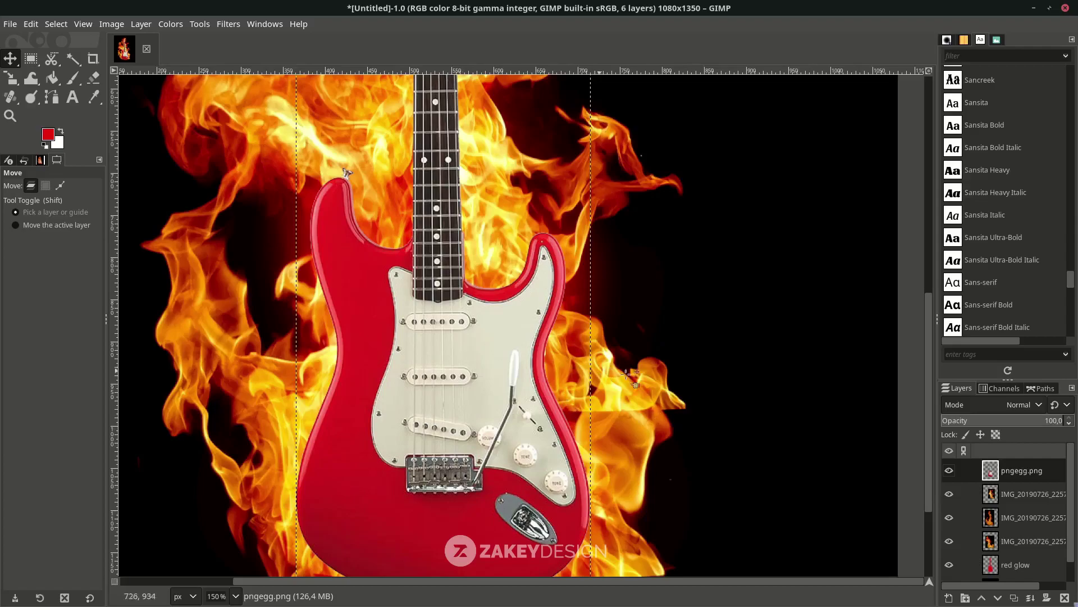
pyautogui.click(1005, 495)
pyautogui.hotkey('shift', 'ctrl', 'j')
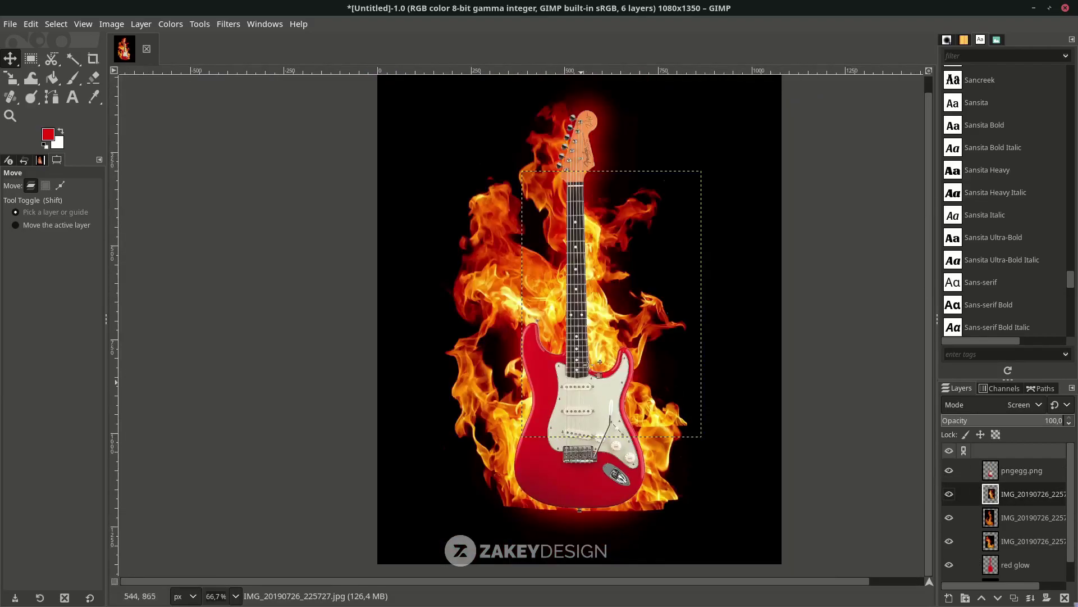
# - View at 100% and add a white layer mask to the upper fire layer
pyautogui.press('1')
pyautogui.rightClick(1011, 500)
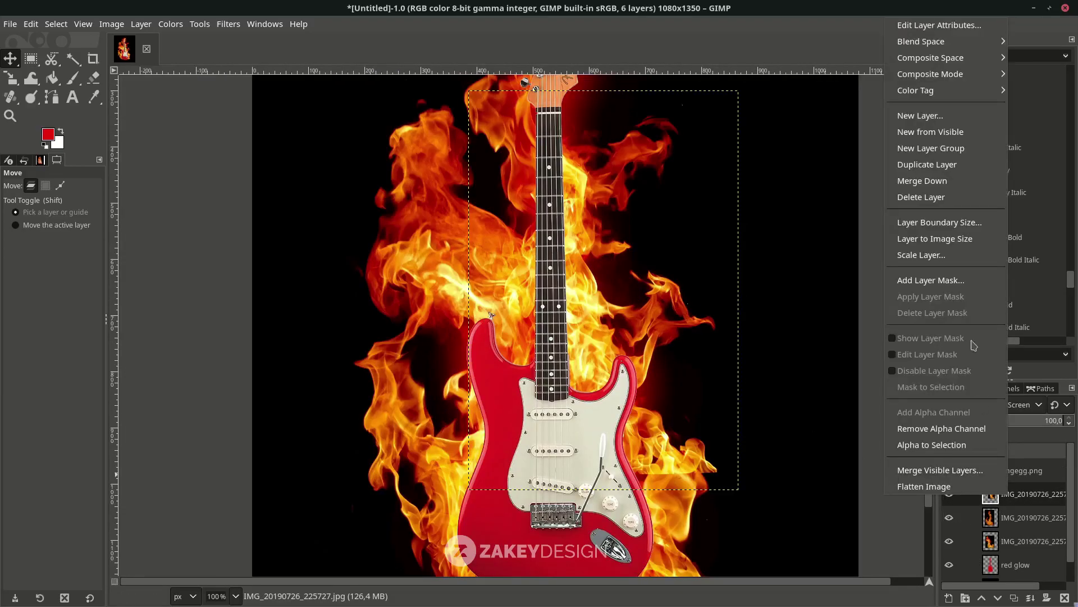
pyautogui.click(966, 280)
pyautogui.click(947, 242)
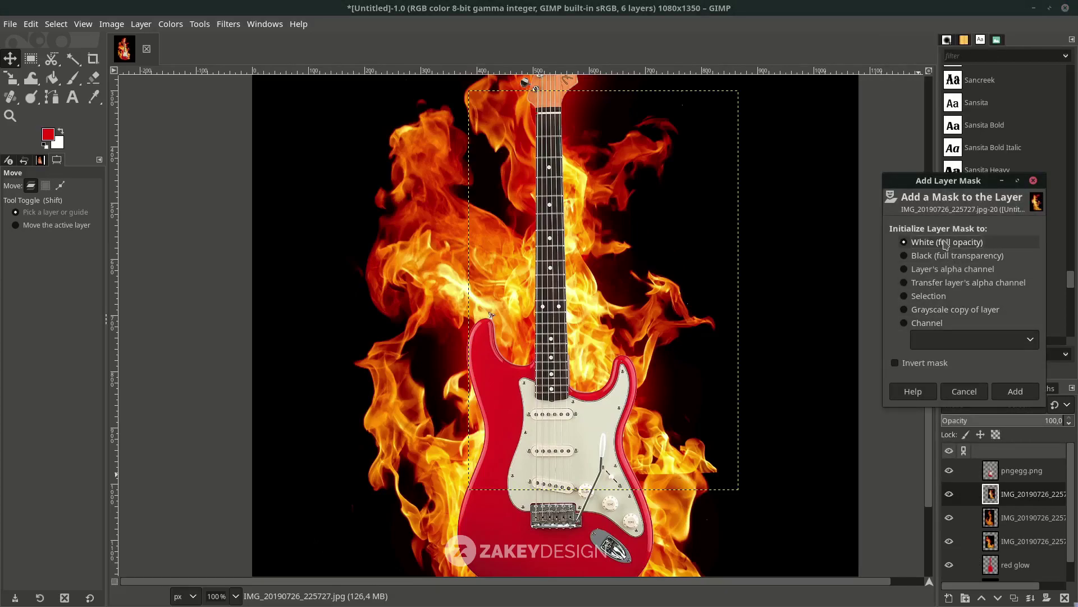
pyautogui.click(1014, 392)
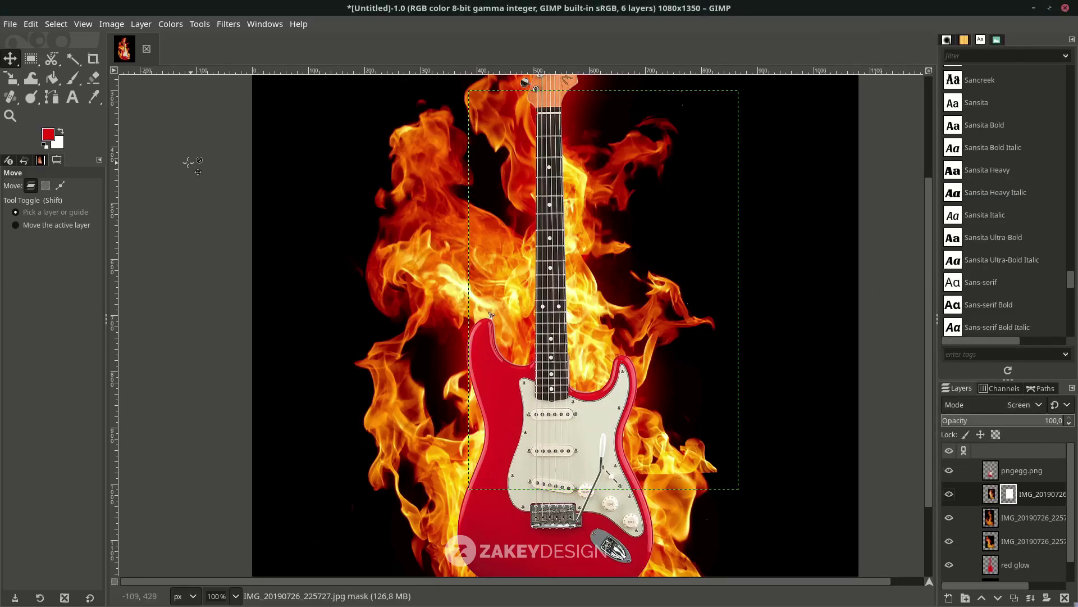
# - Paint black on the mask with a small brush over flames right of the guitar body
pyautogui.click(45, 146)
pyautogui.click(70, 79)
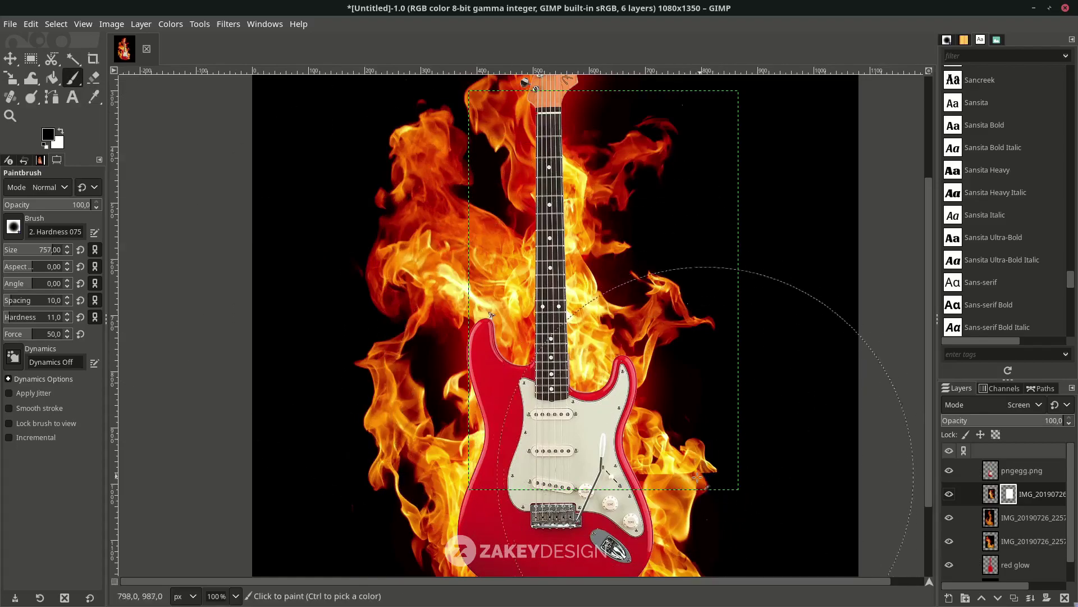
pyautogui.click(49, 249)
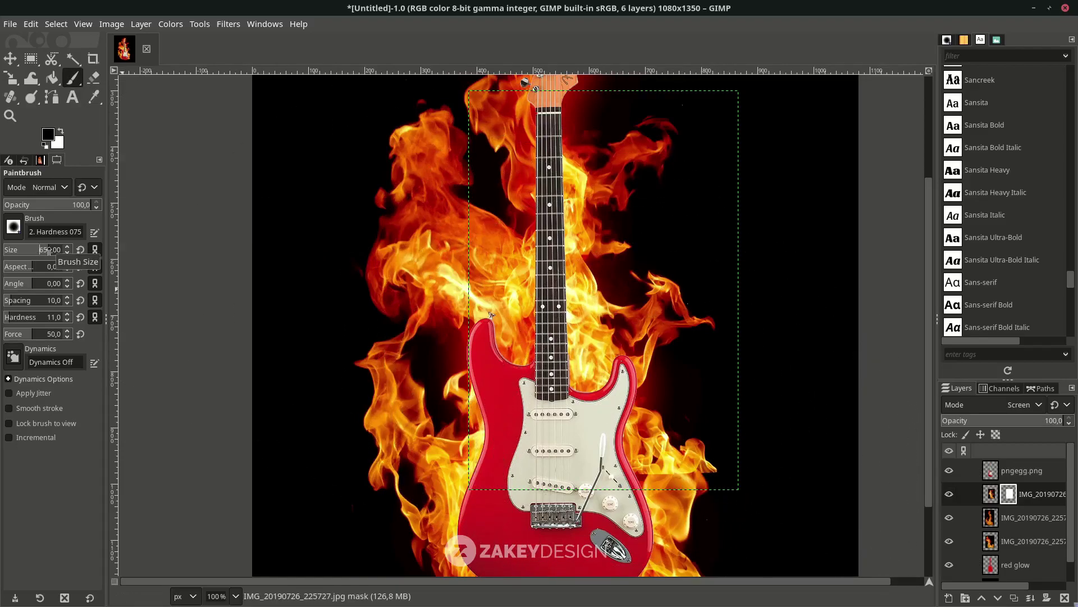
pyautogui.scroll(4, 794, 397)
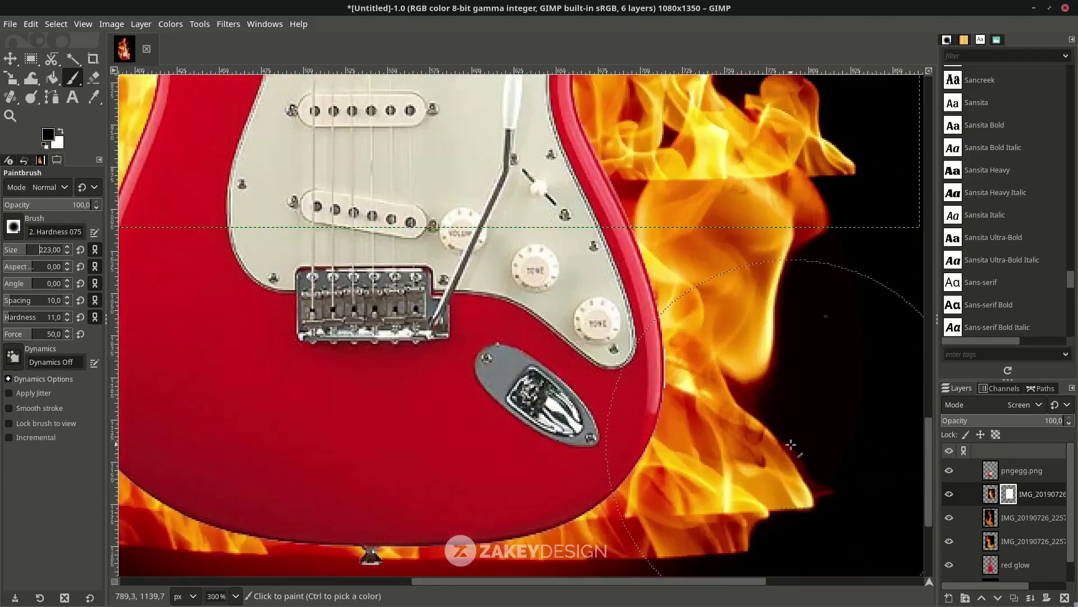
pyautogui.scroll(-3, 795, 397)
pyautogui.scroll(3, 823, 337)
pyautogui.moveTo(836, 457)
pyautogui.mouseDown()
pyautogui.moveTo(776, 470)
pyautogui.moveTo(755, 485)
pyautogui.moveTo(807, 464)
pyautogui.moveTo(760, 462)
pyautogui.moveTo(765, 471)
pyautogui.moveTo(765, 413)
pyautogui.mouseUp()
pyautogui.scroll(-5, 774, 426)
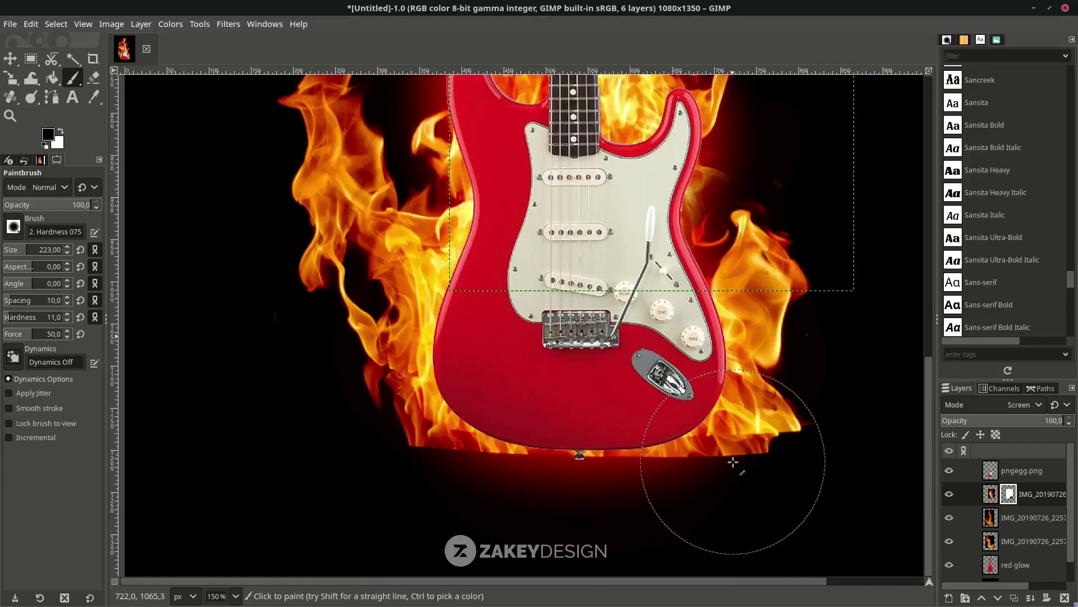
# - Give the IMG_20190726_225725.jpg fire layer a white mask and paint out flames along the bottom
pyautogui.click(1034, 518)
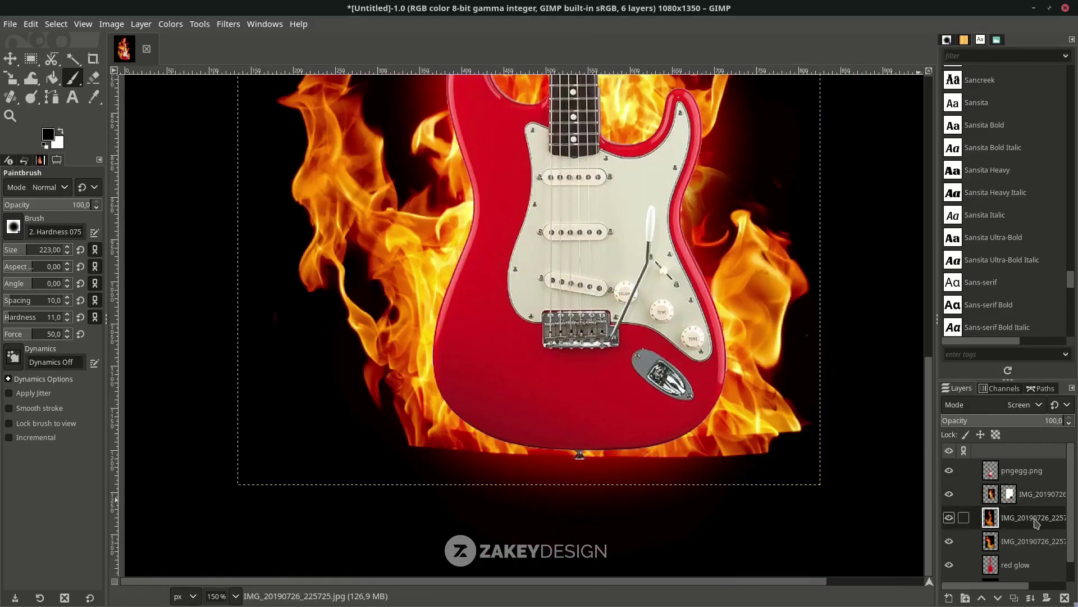
pyautogui.rightClick(1036, 522)
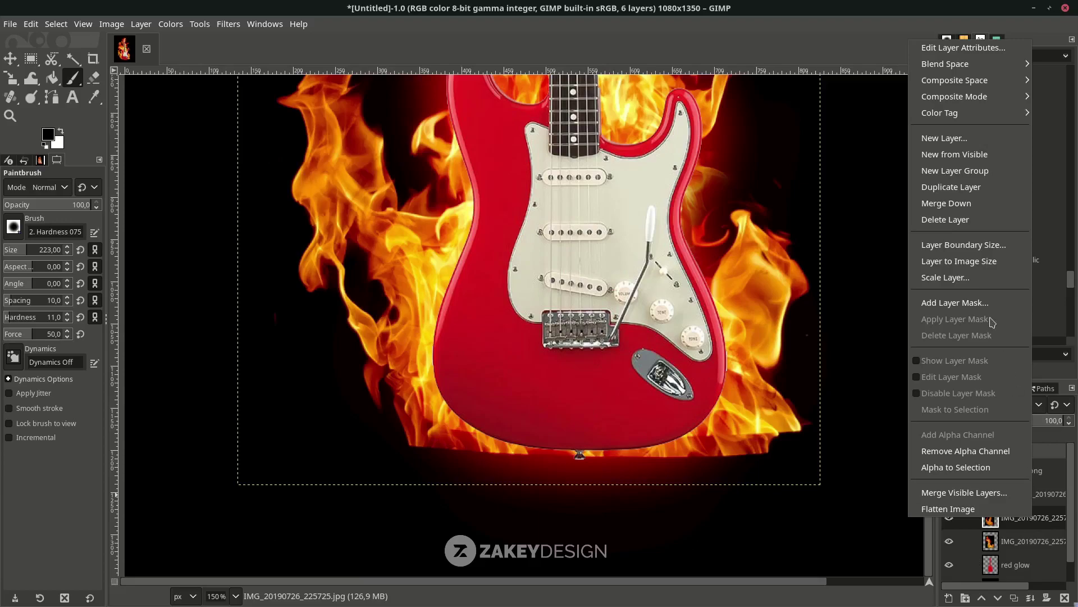
pyautogui.click(980, 303)
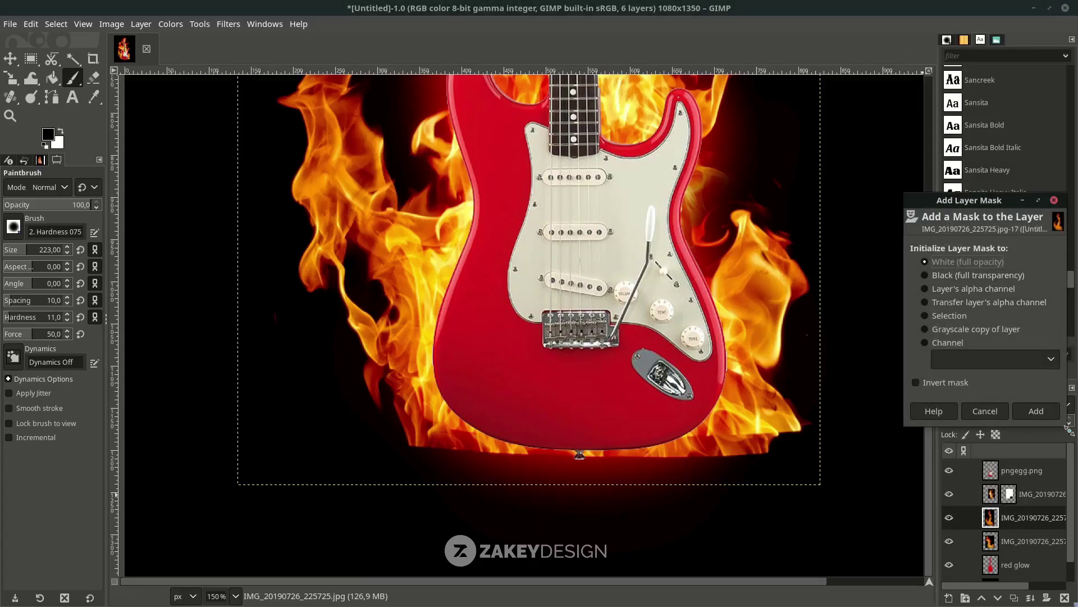
pyautogui.click(1054, 412)
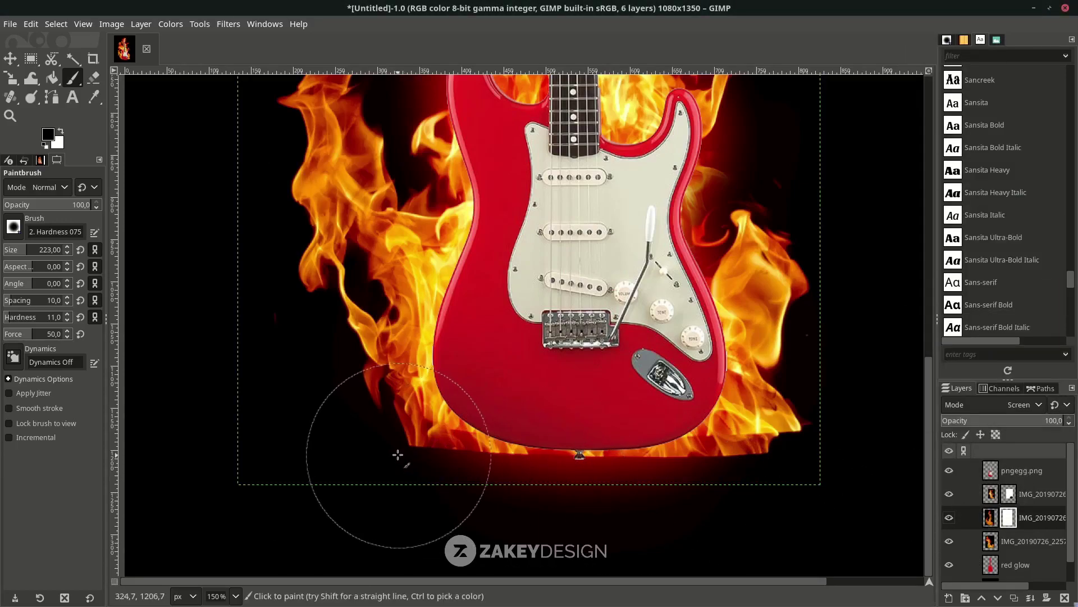
pyautogui.moveTo(466, 469)
pyautogui.mouseDown()
pyautogui.moveTo(410, 441)
pyautogui.moveTo(531, 494)
pyautogui.moveTo(690, 493)
pyautogui.moveTo(825, 442)
pyautogui.moveTo(487, 492)
pyautogui.mouseUp()
# - Add a white mask to the next fire layer, zoom out, and activate the top fire mask
pyautogui.click(1033, 541)
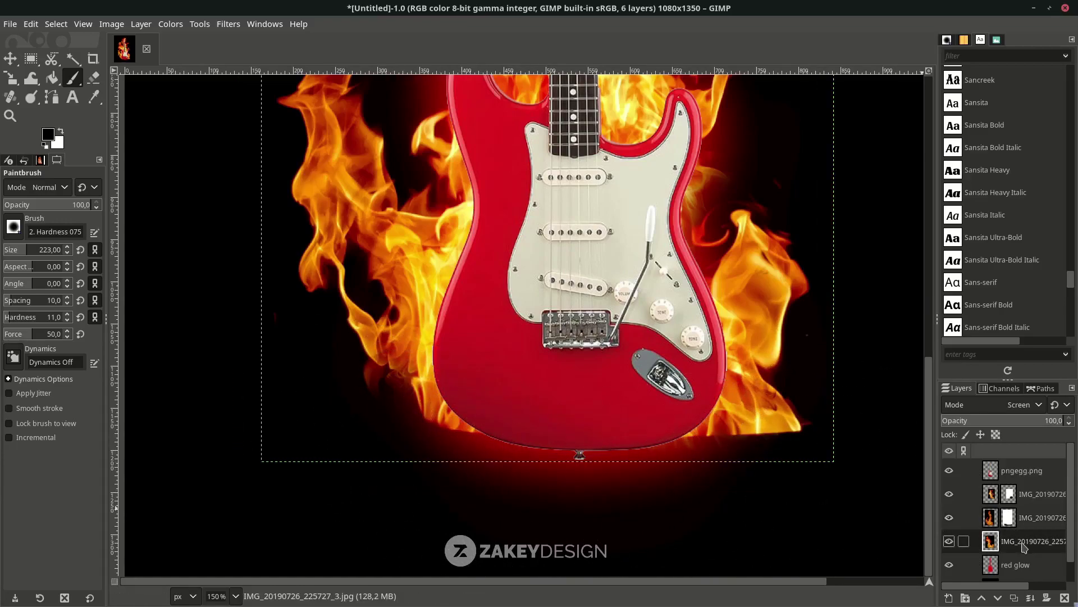
pyautogui.rightClick(1033, 541)
pyautogui.click(975, 336)
pyautogui.press('Return')
pyautogui.press('-')
pyautogui.press('-')
pyautogui.press('-')
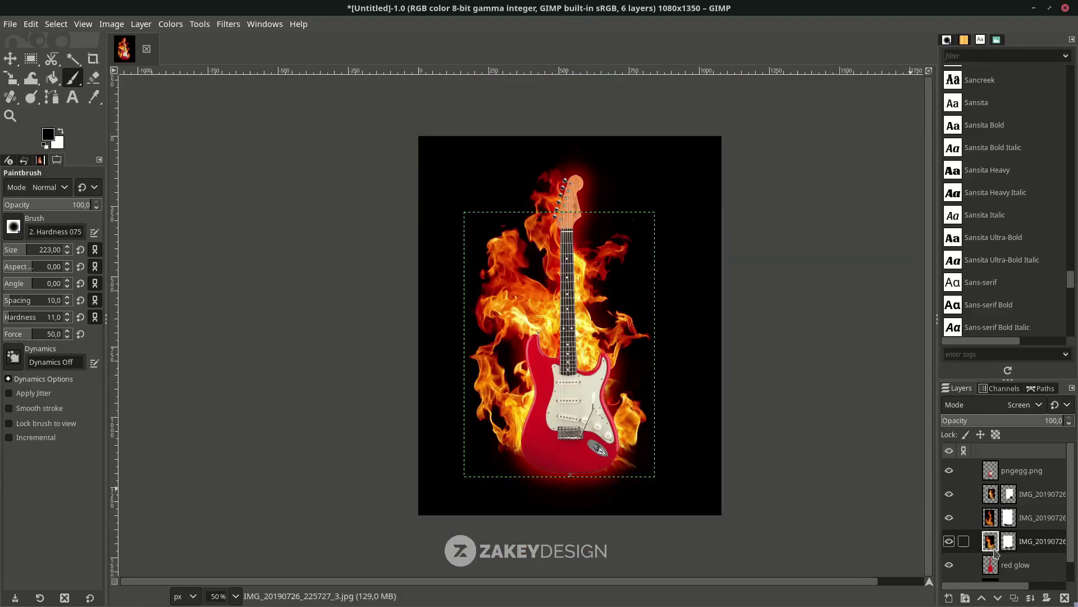
pyautogui.click(1009, 494)
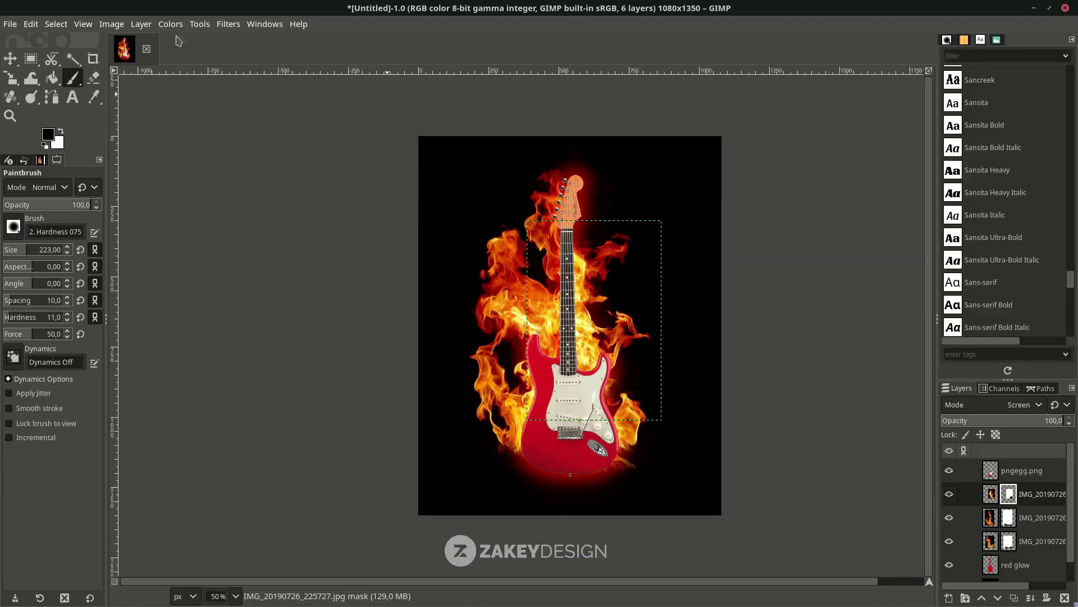
# - Open the fire image as a layer and scale it to 650x686 over the guitar body
pyautogui.click(10, 23)
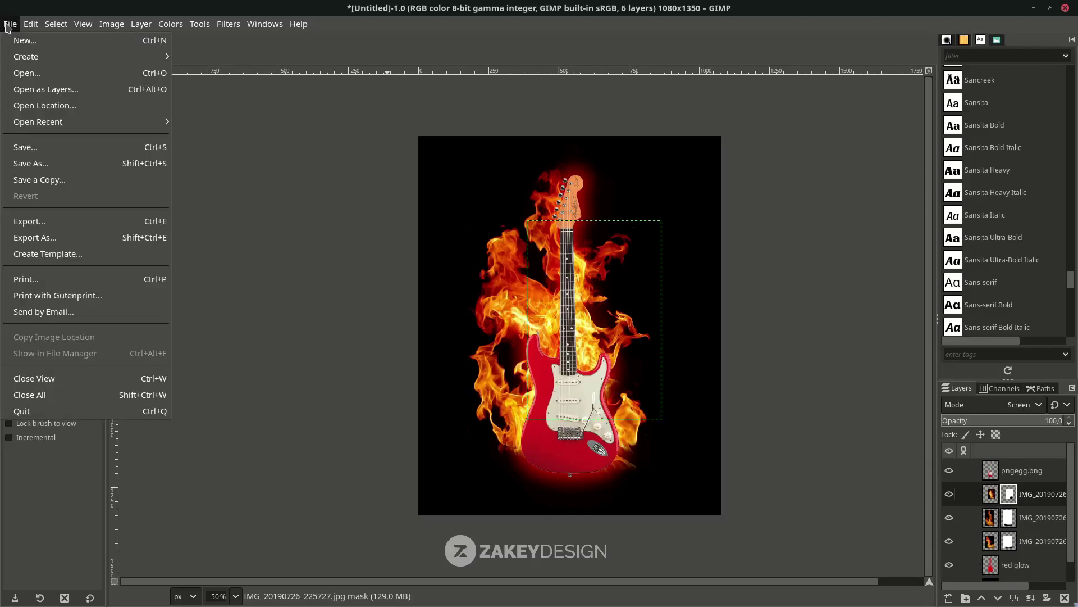
pyautogui.click(50, 93)
pyautogui.click(532, 585)
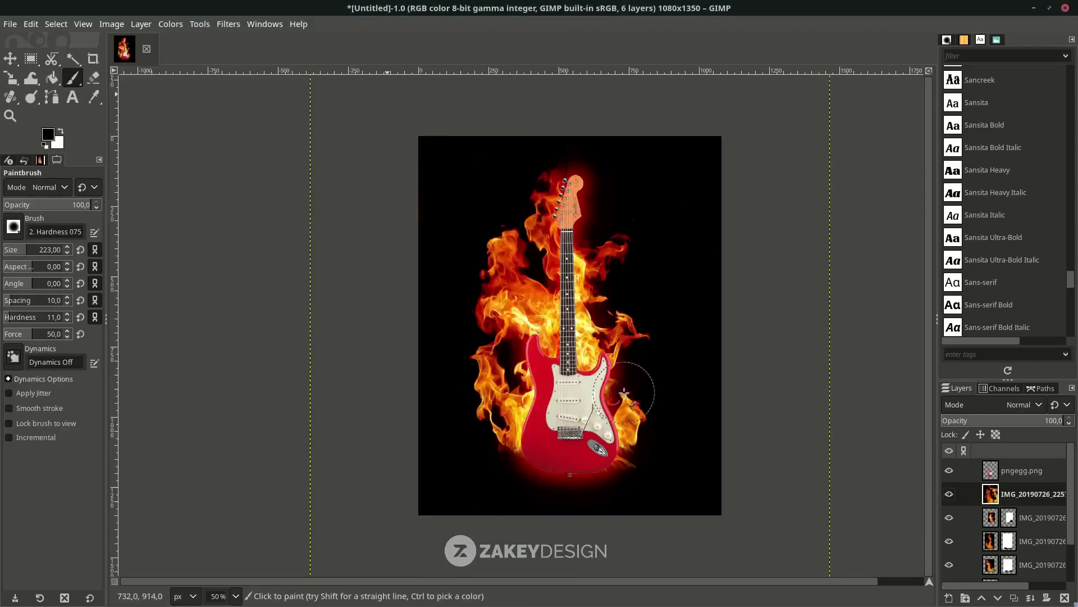
pyautogui.hotkey('shift', 's')
pyautogui.click(783, 429)
pyautogui.moveTo(782, 429); pyautogui.dragTo(638, 494)
pyautogui.moveTo(559, 407); pyautogui.dragTo(556, 388)
pyautogui.press('Return')
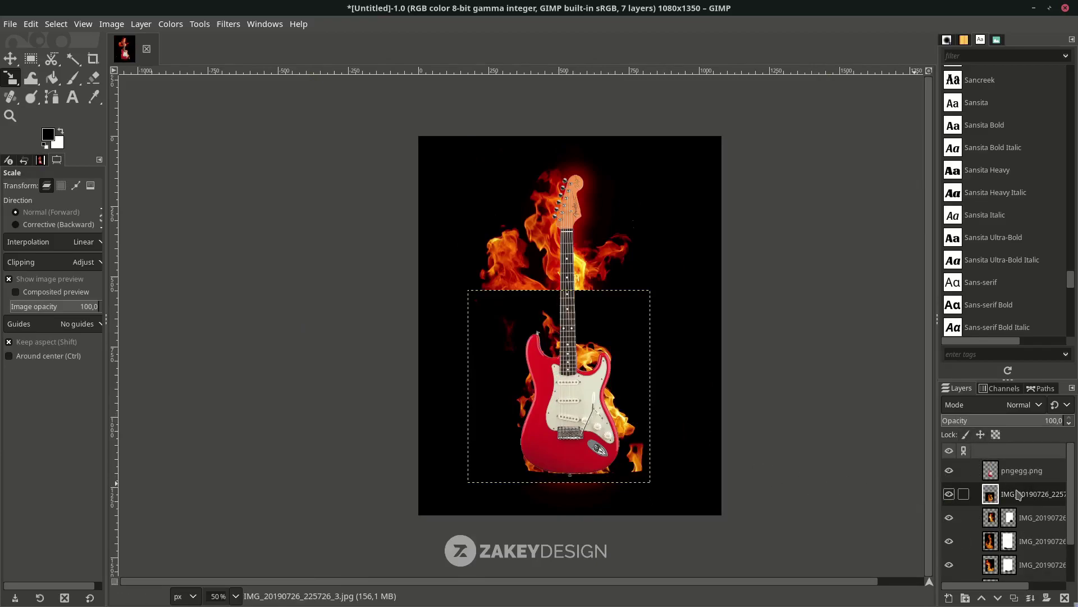
# - Move the fire layer above pngegg.png, blend it in Screen mode, and nudge it slightly left
pyautogui.moveTo(1018, 494); pyautogui.dragTo(1016, 450)
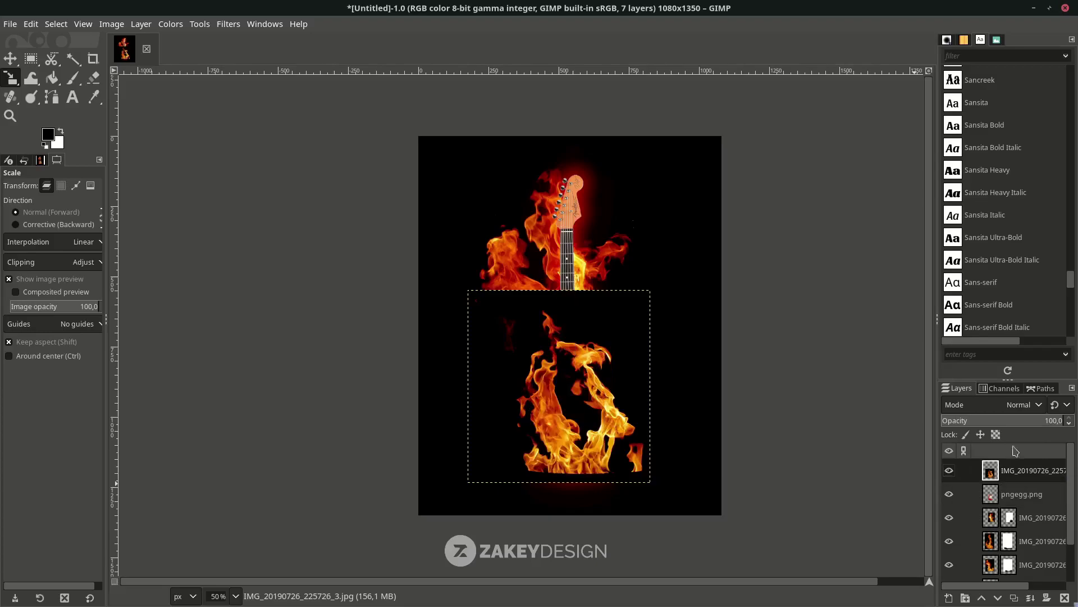
pyautogui.click(1019, 409)
pyautogui.scroll(-1, 949, 498)
pyautogui.click(980, 544)
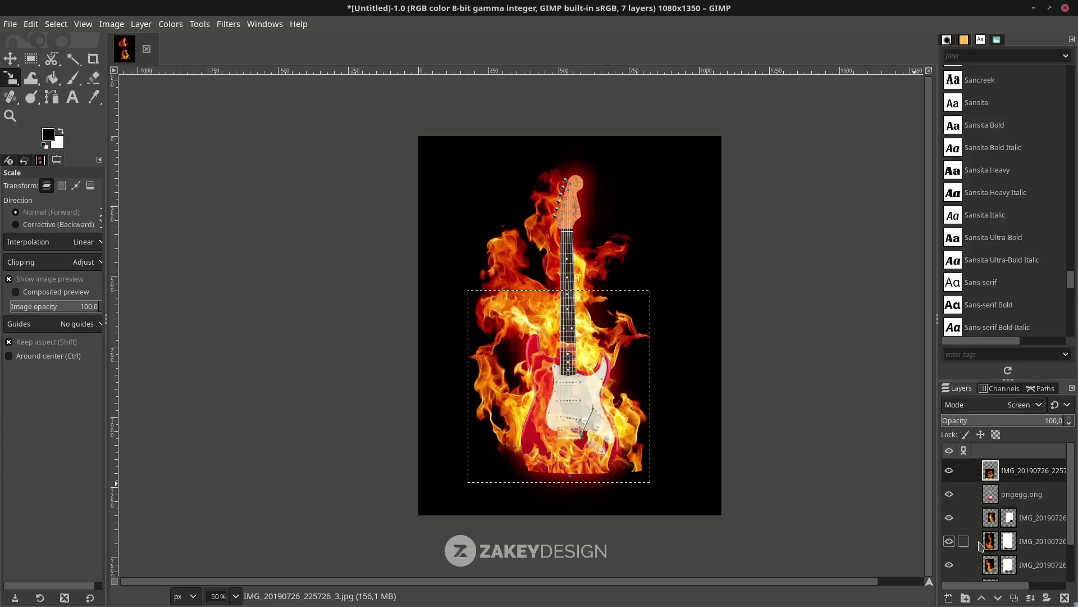
pyautogui.click(5, 63)
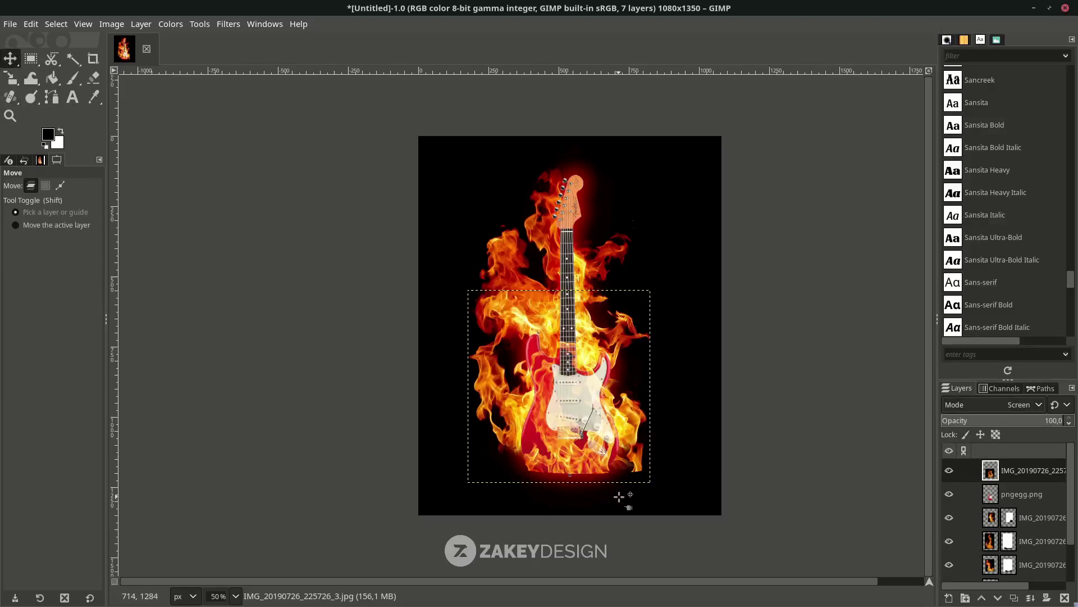
pyautogui.scroll(3, 619, 496)
pyautogui.moveTo(496, 376); pyautogui.dragTo(479, 382)
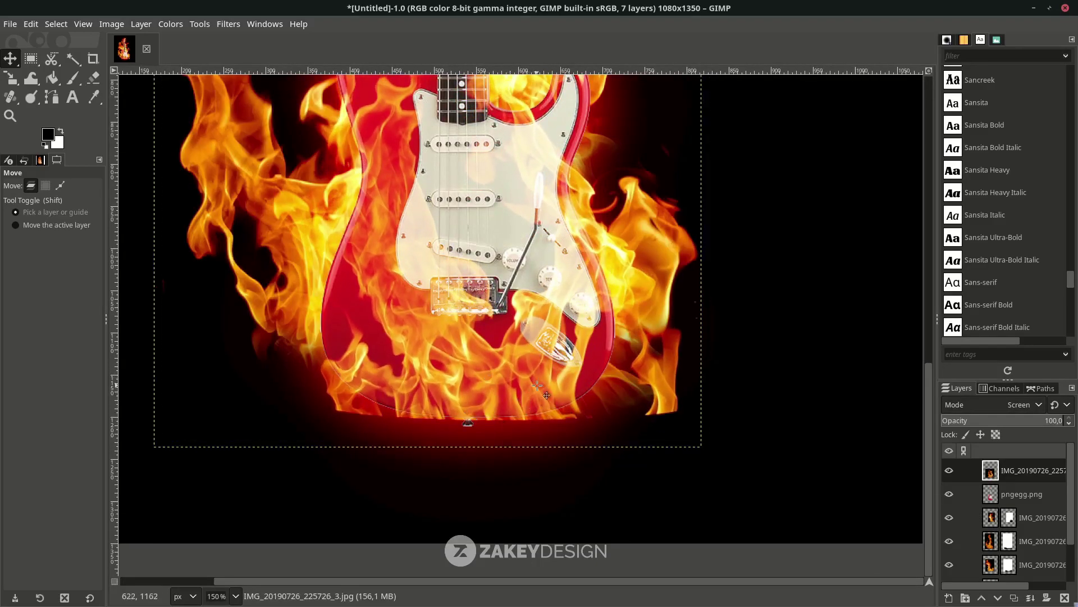
pyautogui.rightClick(1031, 466)
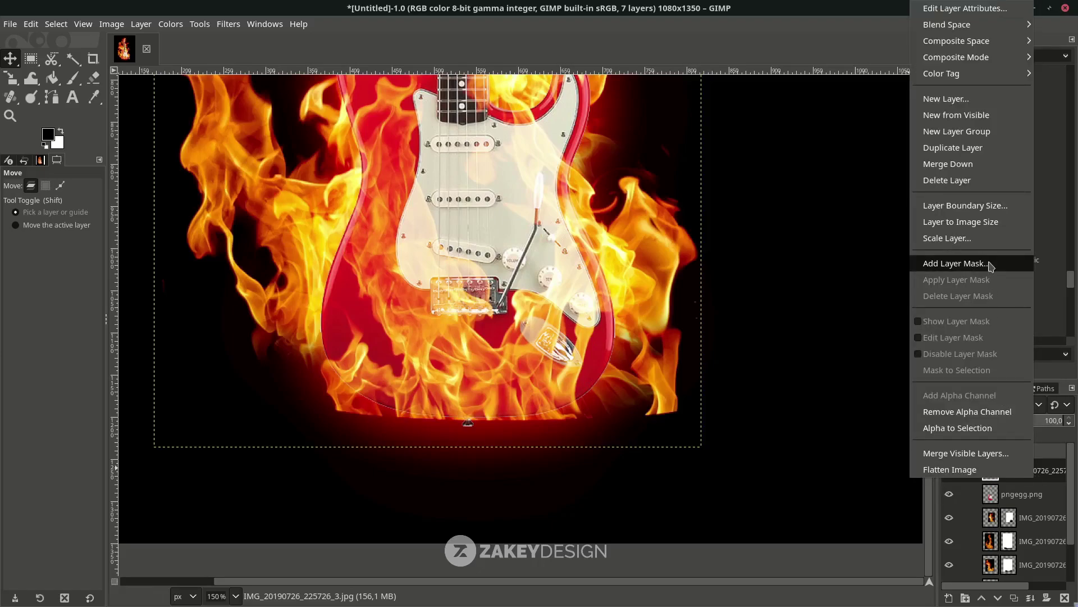
# - White-mask the new fire layer, paint out flames on the pickguard and lower edge, and lower red glow opacity
pyautogui.click(953, 263)
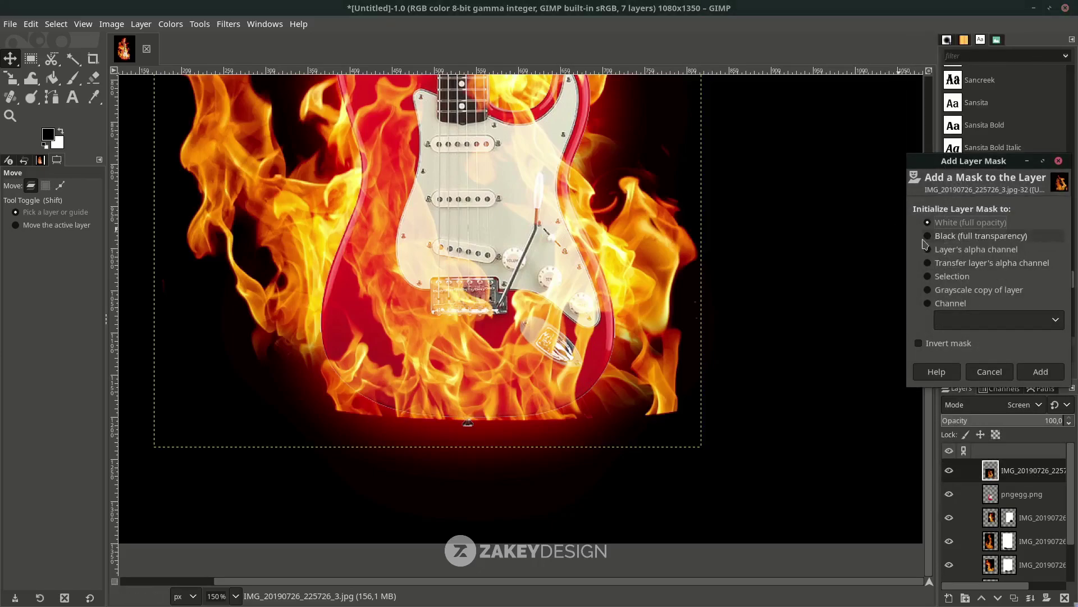
pyautogui.click(1045, 371)
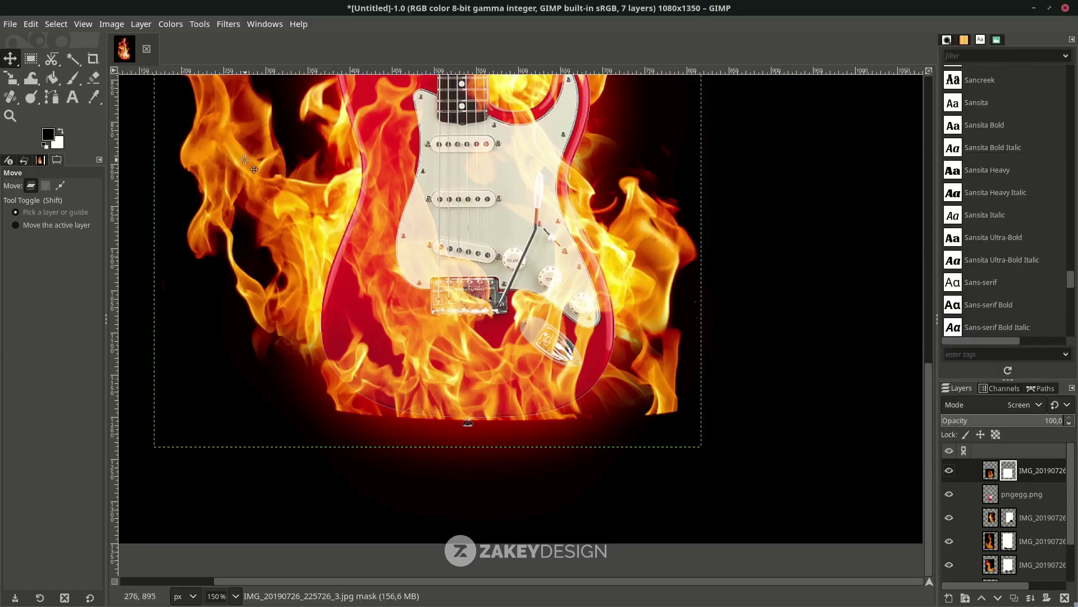
pyautogui.click(73, 82)
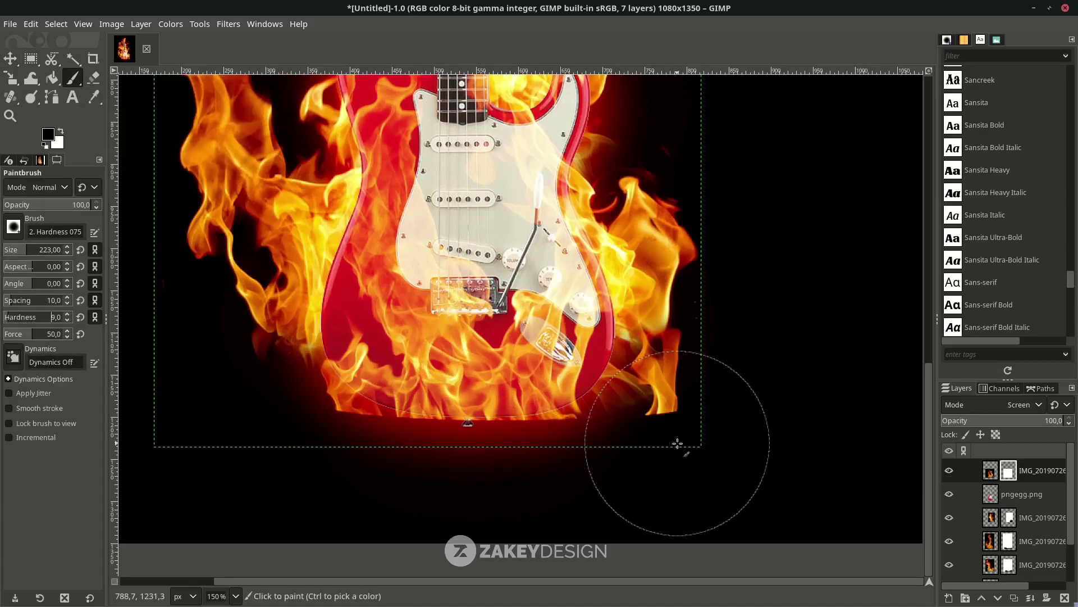
pyautogui.moveTo(684, 375)
pyautogui.mouseDown()
pyautogui.moveTo(638, 424)
pyautogui.moveTo(635, 368)
pyautogui.moveTo(602, 410)
pyautogui.moveTo(567, 428)
pyautogui.moveTo(501, 440)
pyautogui.moveTo(352, 434)
pyautogui.mouseUp()
pyautogui.scroll(-3, 352, 434)
pyautogui.scroll(3, 427, 315)
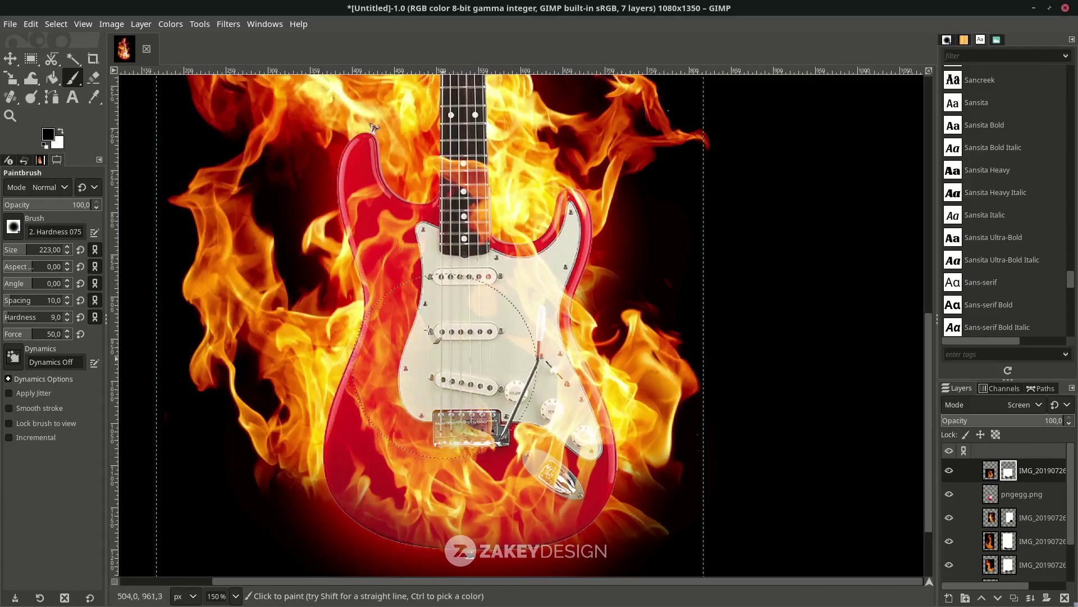
pyautogui.moveTo(404, 360)
pyautogui.mouseDown()
pyautogui.moveTo(466, 483)
pyautogui.moveTo(447, 313)
pyautogui.mouseUp()
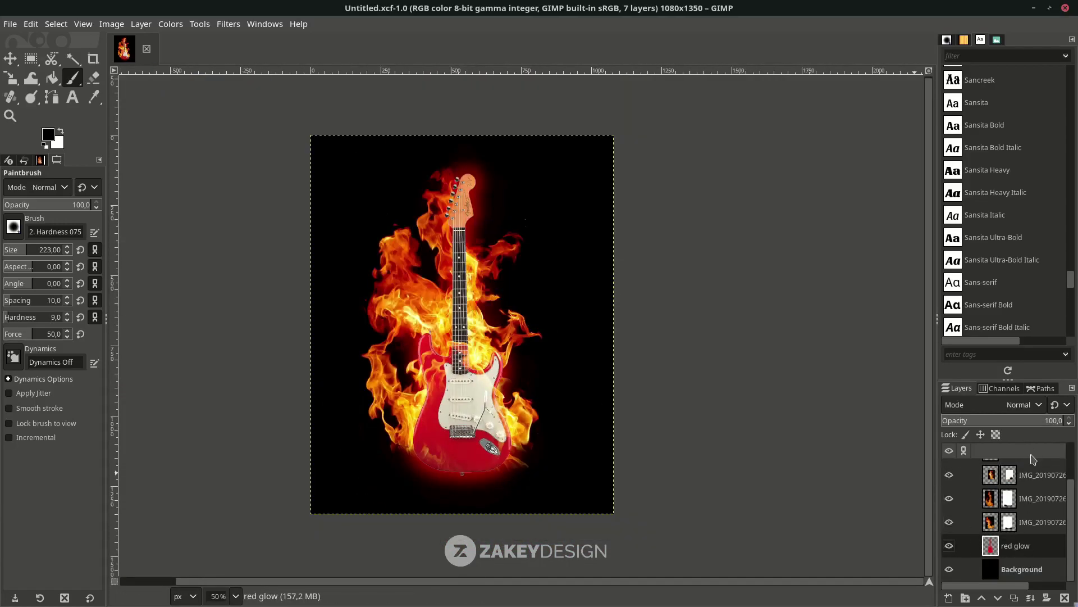
pyautogui.moveTo(1033, 419); pyautogui.dragTo(994, 418)
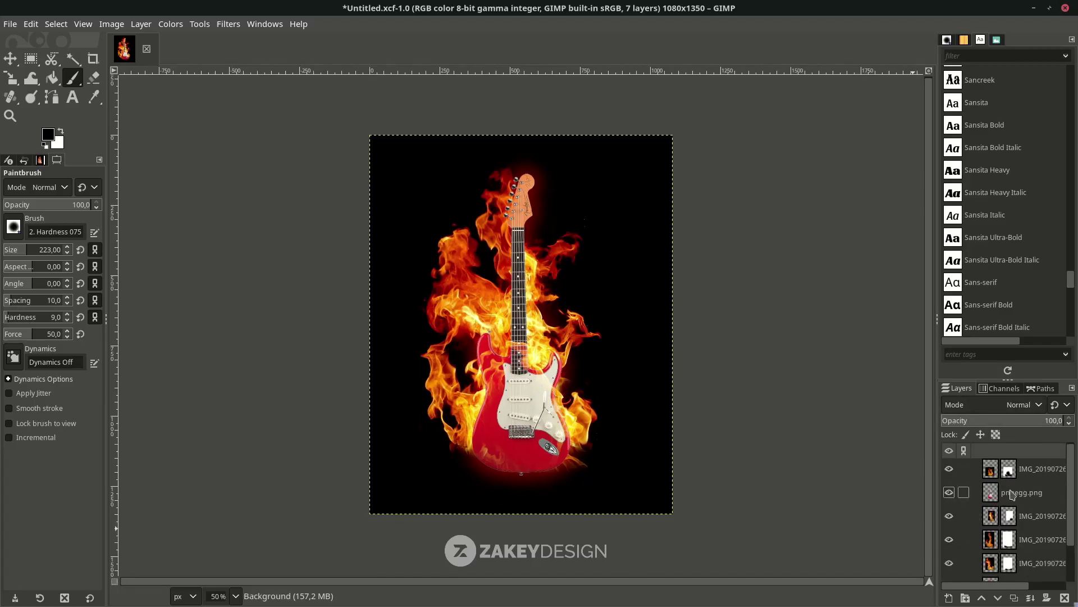
# - Darken the guitar's lower body edges on pngegg.png using Dodge/Burn in Burn mode
pyautogui.click(1014, 499)
pyautogui.keyDown('ctrl'); pyautogui.scroll(3, 572, 480); pyautogui.keyUp('ctrl')
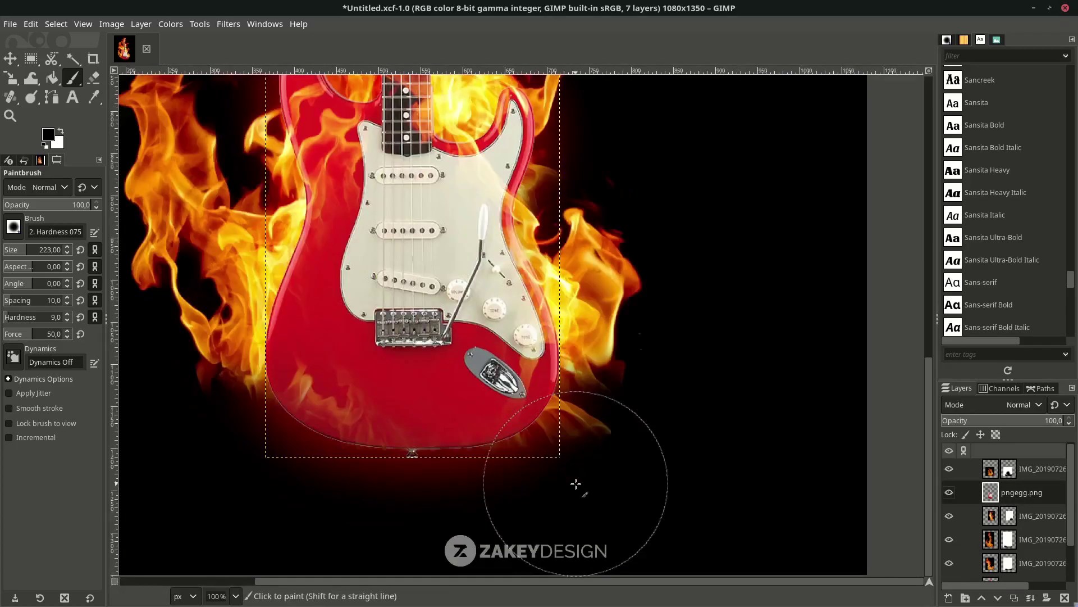
pyautogui.keyDown('ctrl'); pyautogui.scroll(-2, 312, 416); pyautogui.keyUp('ctrl')
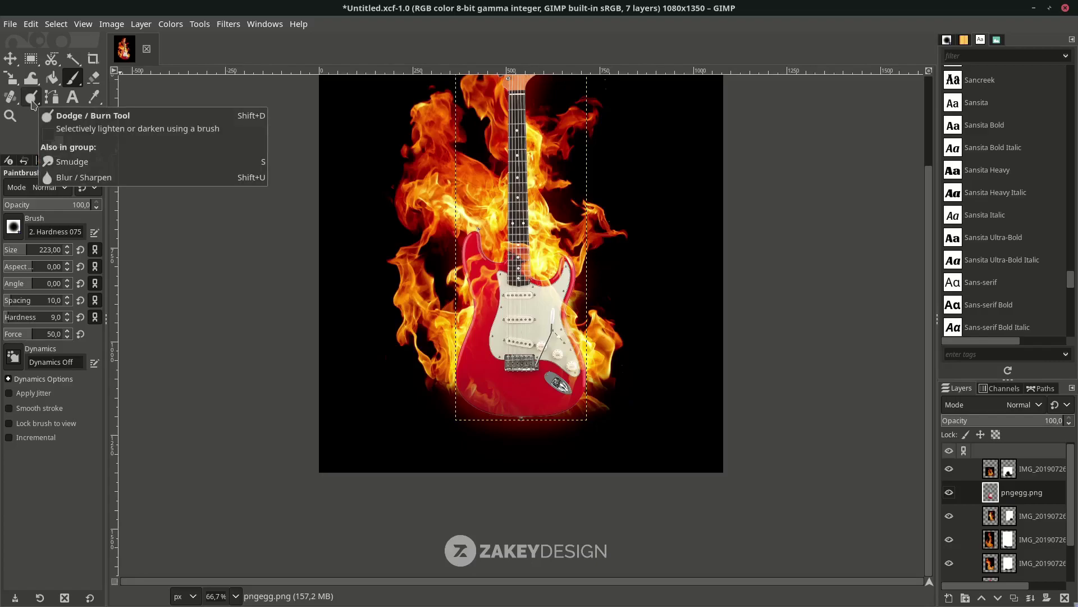
pyautogui.click(31, 97)
pyautogui.click(57, 492)
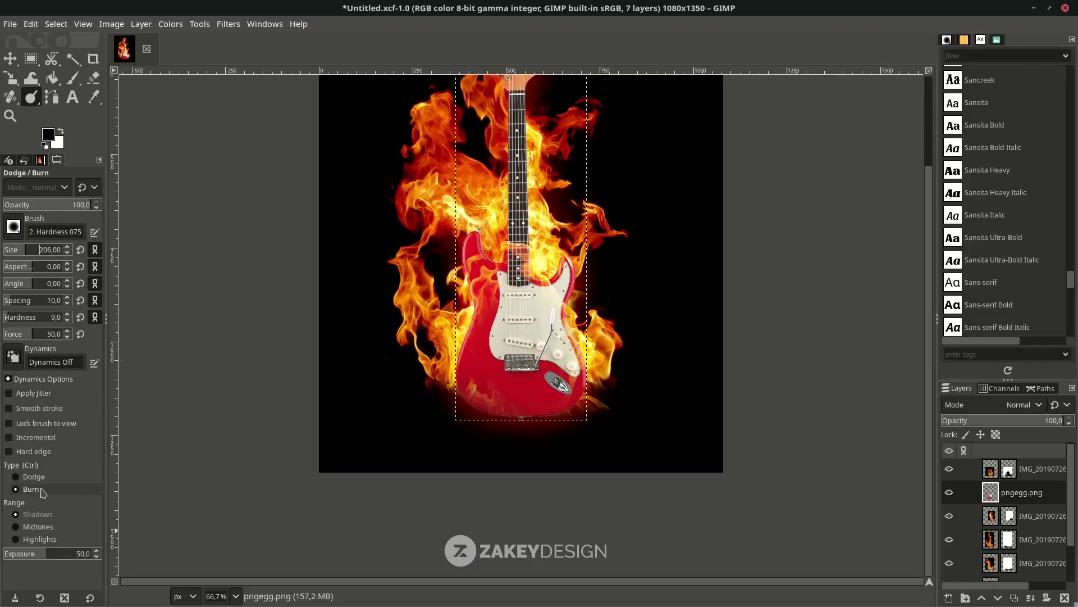
pyautogui.scroll(2, 471, 400)
pyautogui.scroll(3, 470, 400)
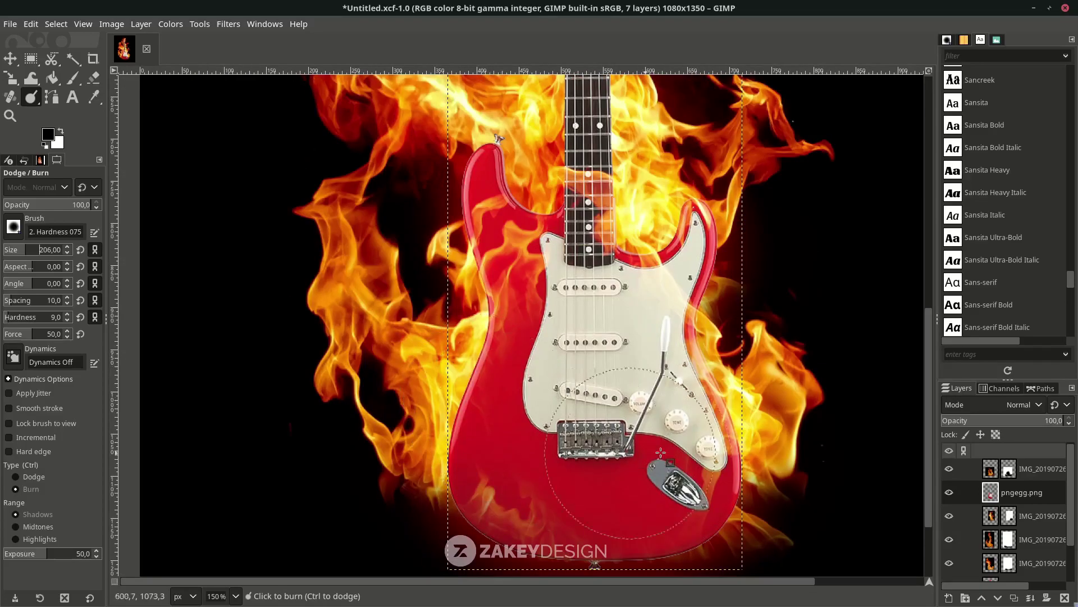
pyautogui.scroll(-3, 637, 481)
pyautogui.scroll(3, 428, 497)
pyautogui.scroll(-3, 558, 453)
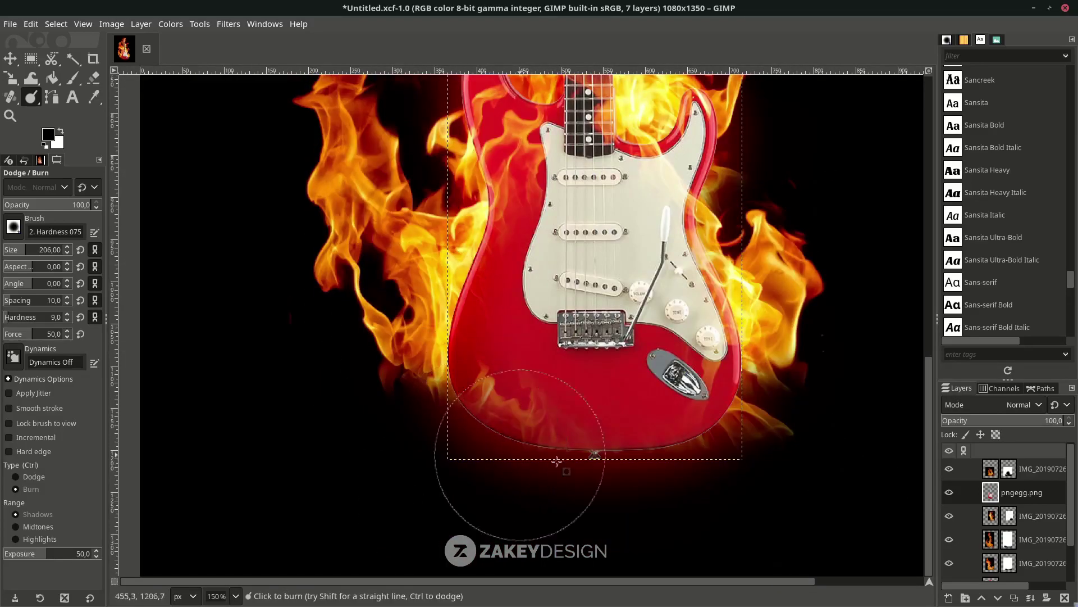
pyautogui.scroll(3, 764, 292)
pyautogui.scroll(5, 499, 154)
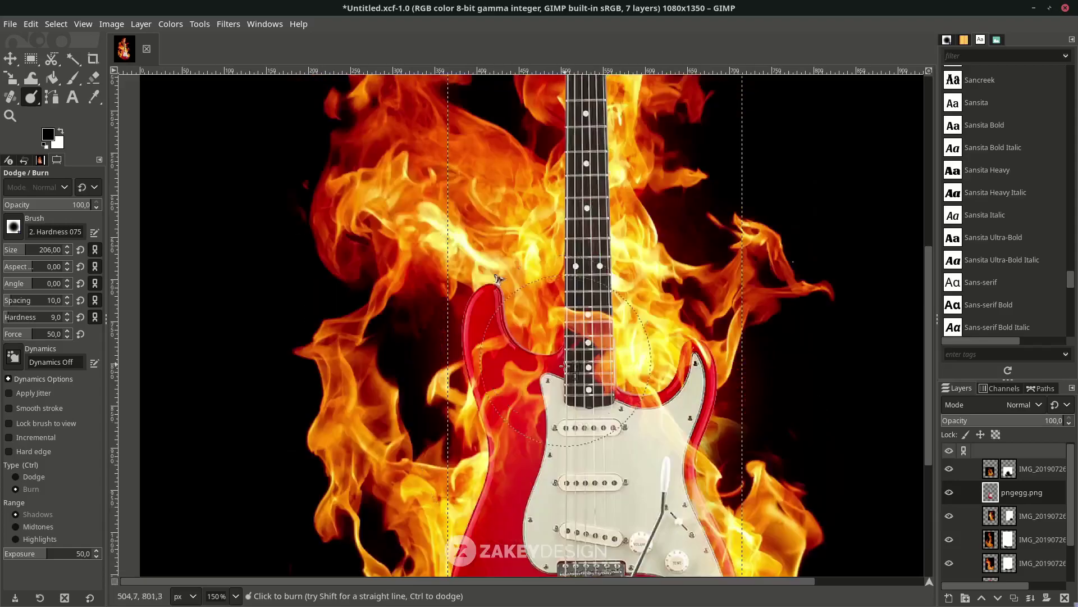
pyautogui.scroll(-1, 628, 428)
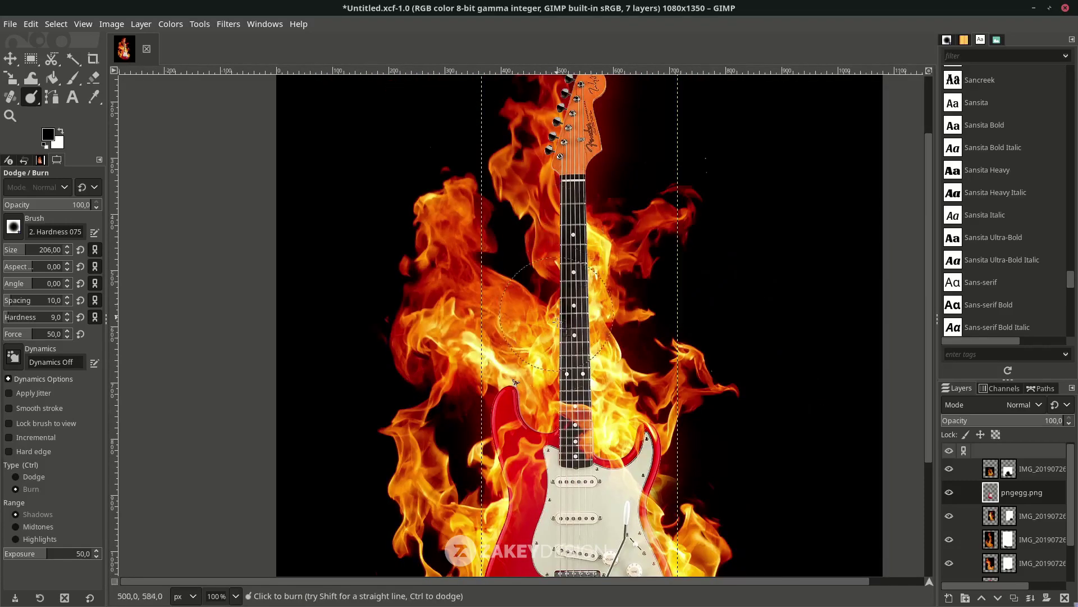
pyautogui.scroll(-1, 393, 443)
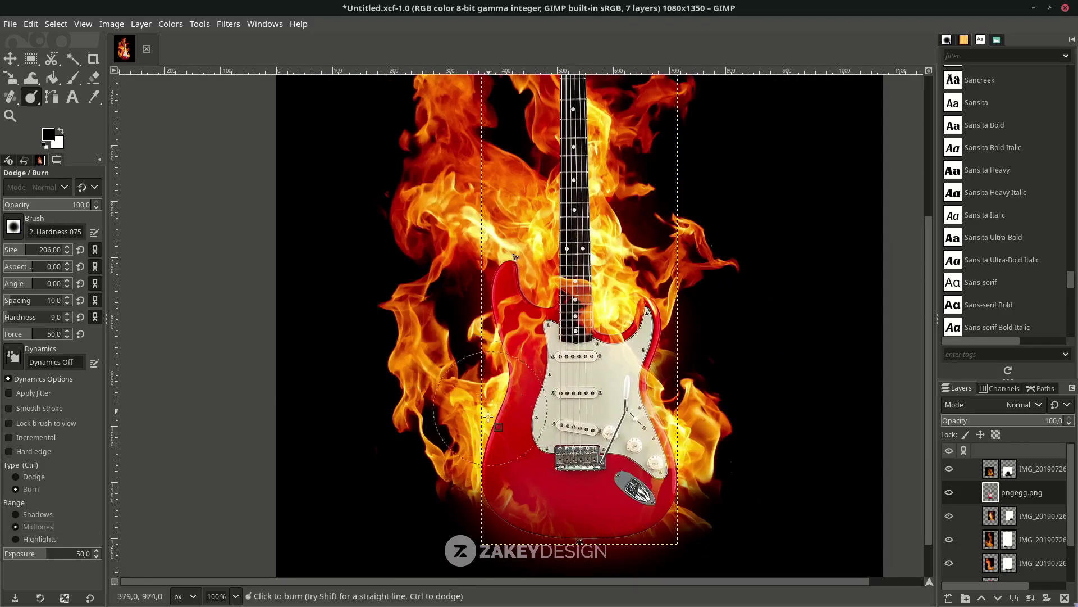
pyautogui.scroll(-1, 500, 236)
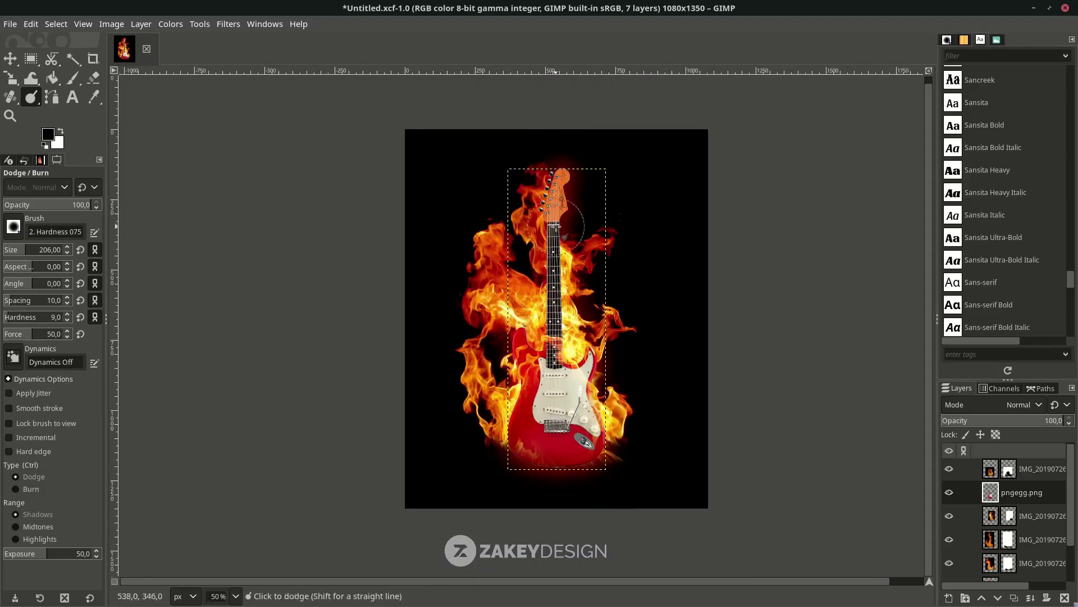
pyautogui.scroll(-1, 652, 298)
# - Save the project with the fourth fire layer active, pick the Paintbrush, and zoom out
pyautogui.click(1027, 540)
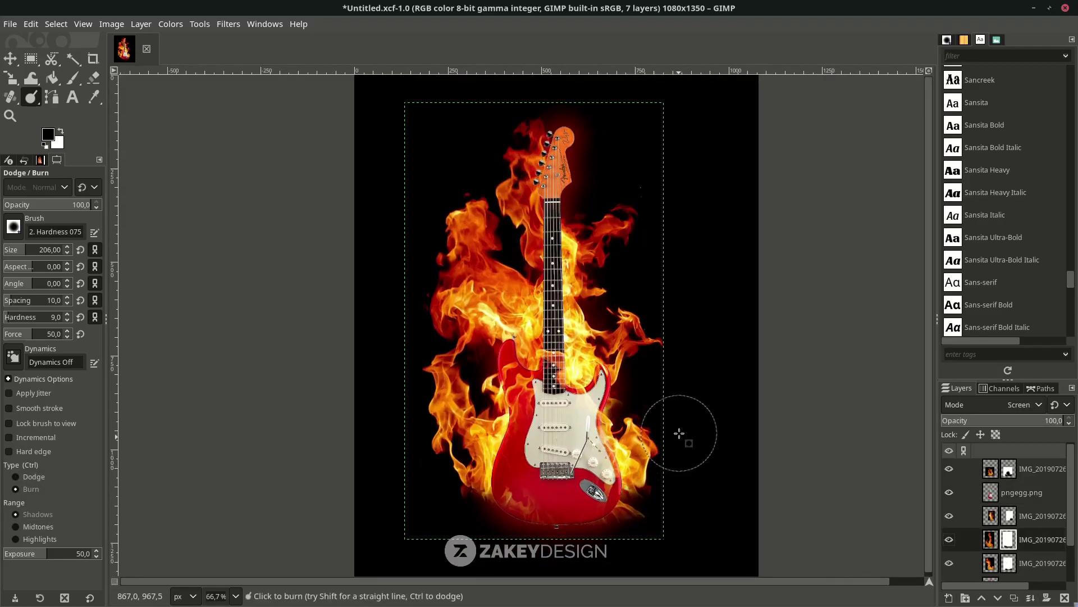
pyautogui.hotkey('ctrl', 's')
pyautogui.scroll(3, 680, 434)
pyautogui.press('p')
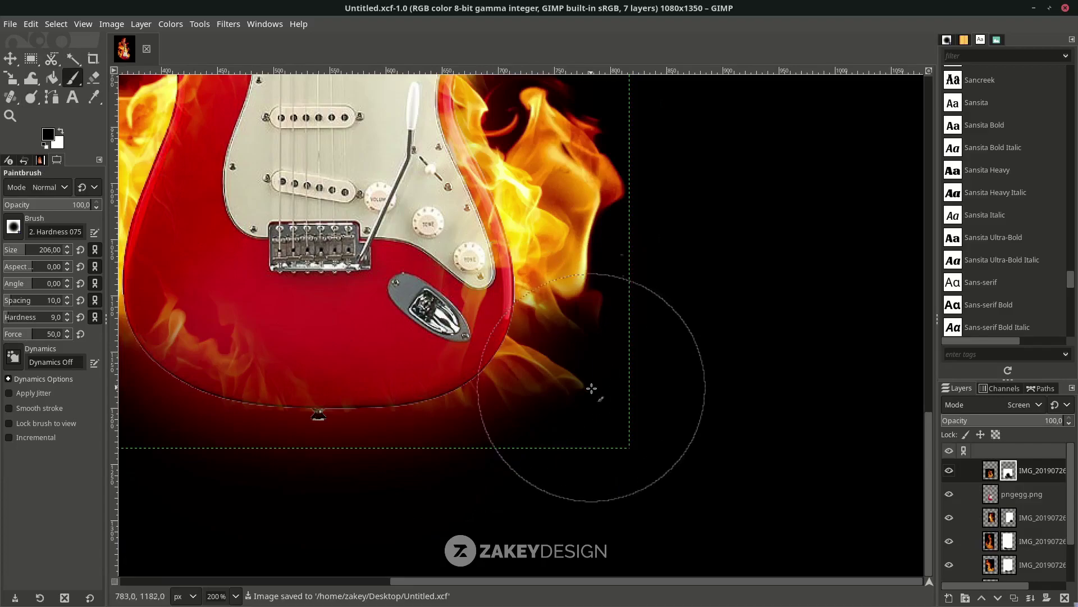
pyautogui.scroll(-2, 949, 525)
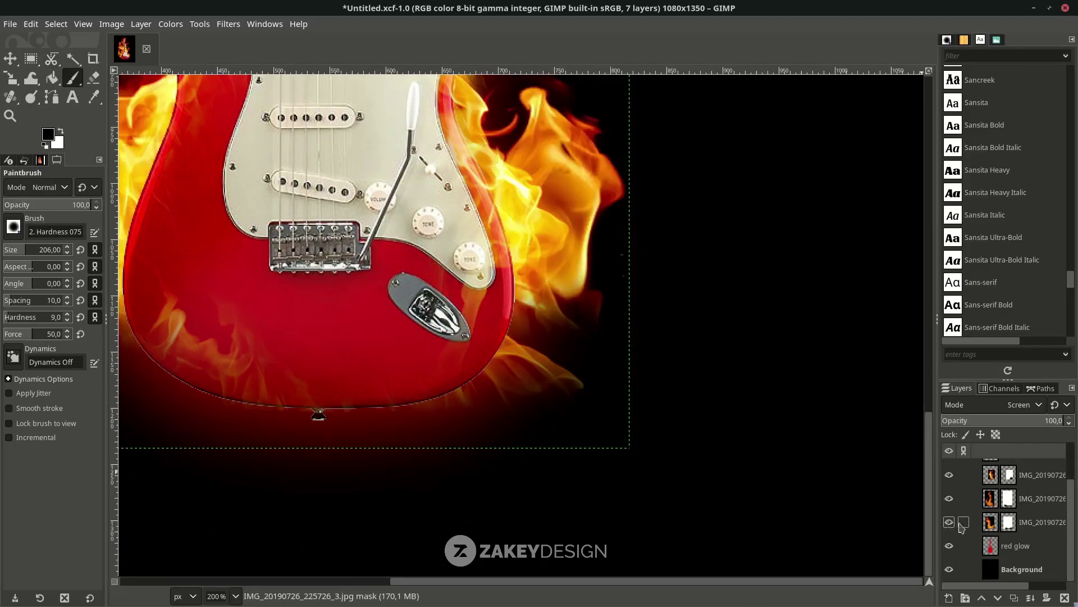
pyautogui.scroll(-5, 581, 412)
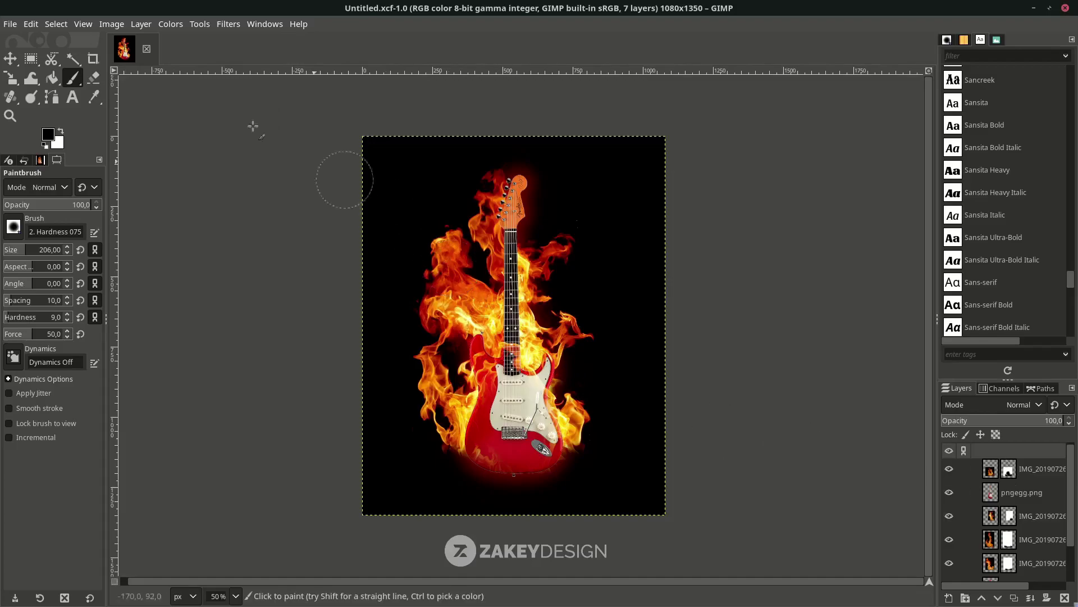
pyautogui.click(12, 25)
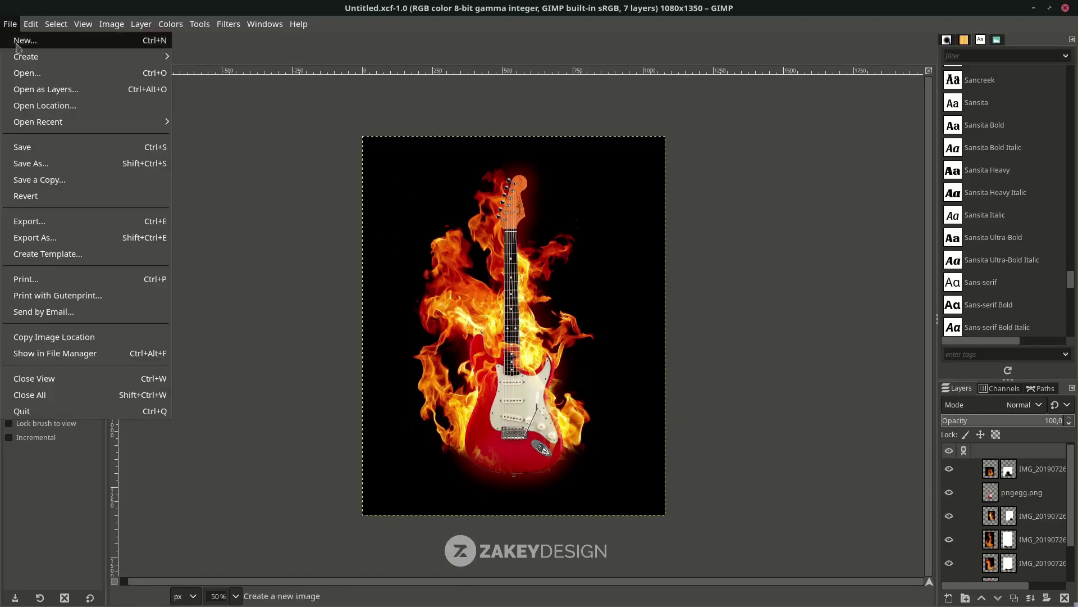
# - Open the fire_spark photo as a layer and scale it to 1031×925 px
pyautogui.click(28, 91)
pyautogui.doubleClick(145, 128)
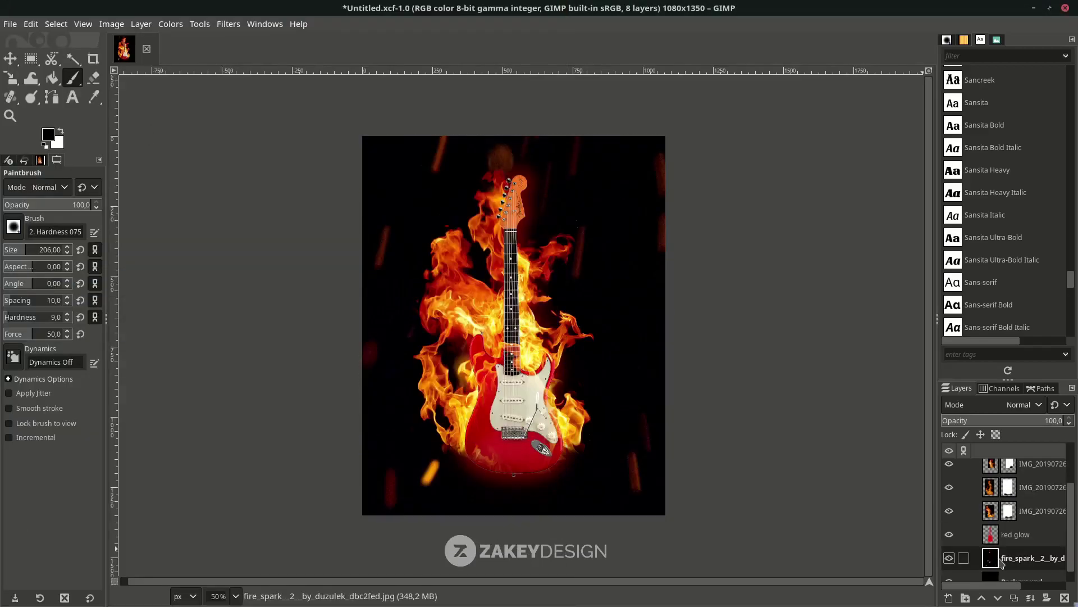
pyautogui.hotkey('shift', 's')
pyautogui.click(557, 355)
pyautogui.moveTo(693, 429)
pyautogui.mouseDown()
pyautogui.moveTo(476, 316)
pyautogui.moveTo(448, 207)
pyautogui.moveTo(679, 409)
pyautogui.moveTo(633, 354)
pyautogui.moveTo(474, 228)
pyautogui.mouseUp()
pyautogui.scroll(-3, 562, 309)
pyautogui.scroll(3, 595, 359)
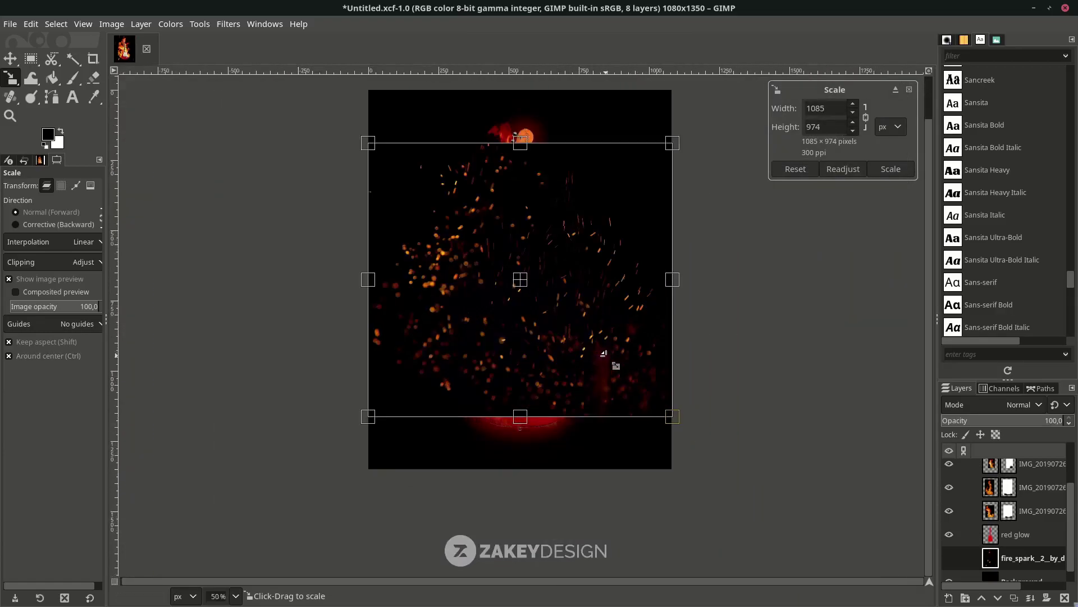
pyautogui.moveTo(604, 353); pyautogui.dragTo(588, 336)
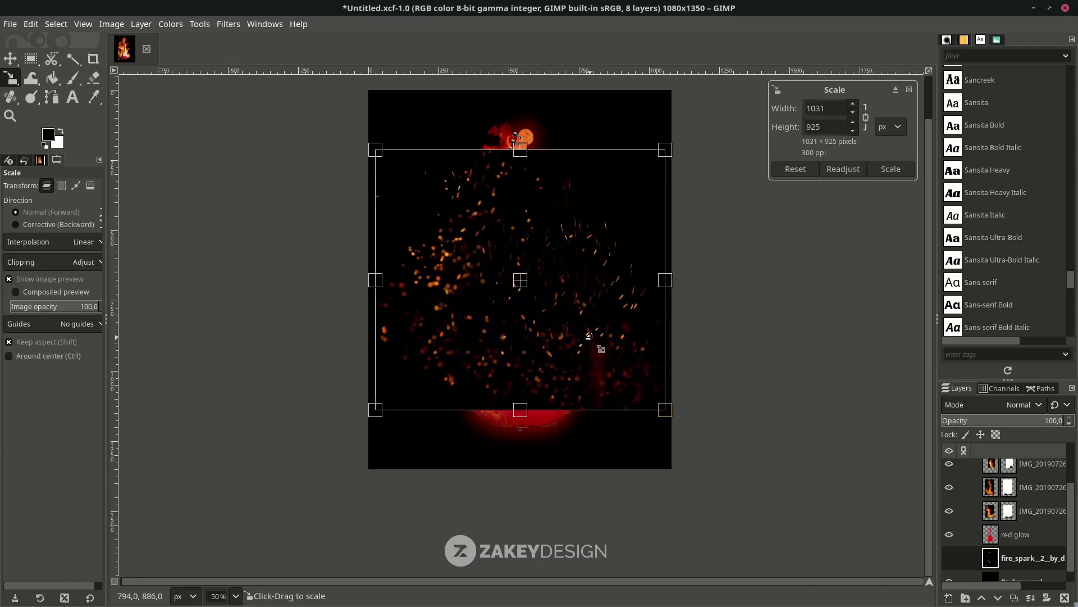
pyautogui.press('Return')
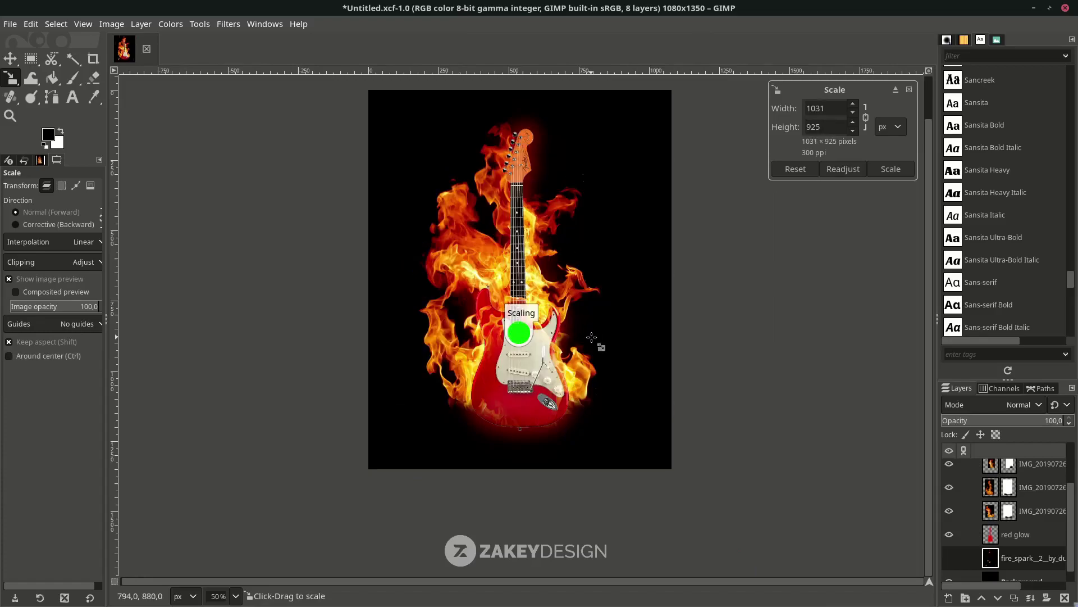
pyautogui.scroll(-1, 1005, 548)
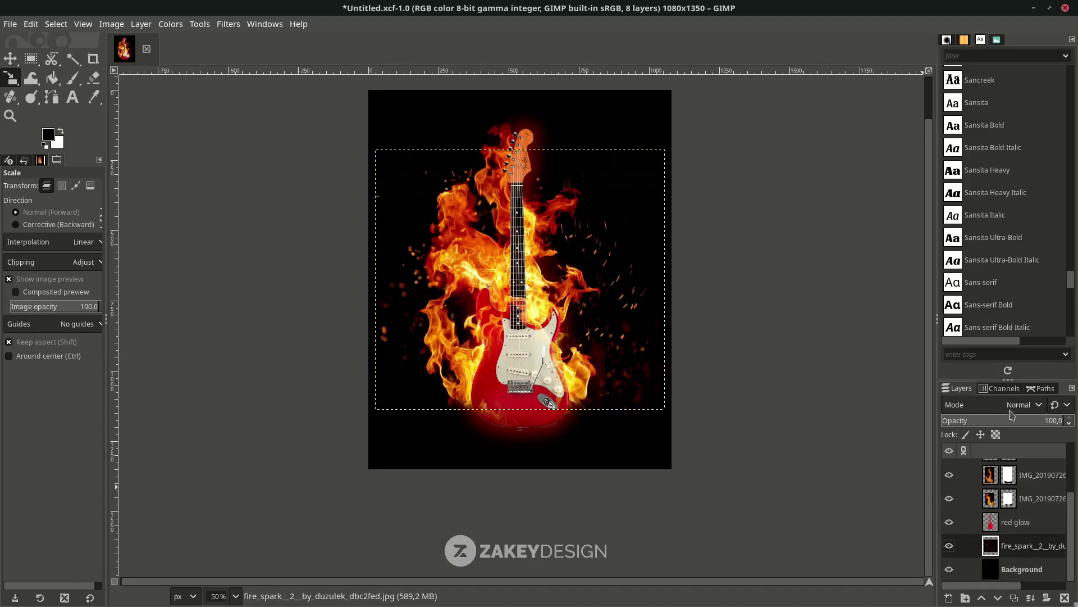
# - Set the spark layer to Screen mode and add a white layer mask
pyautogui.click(1016, 405)
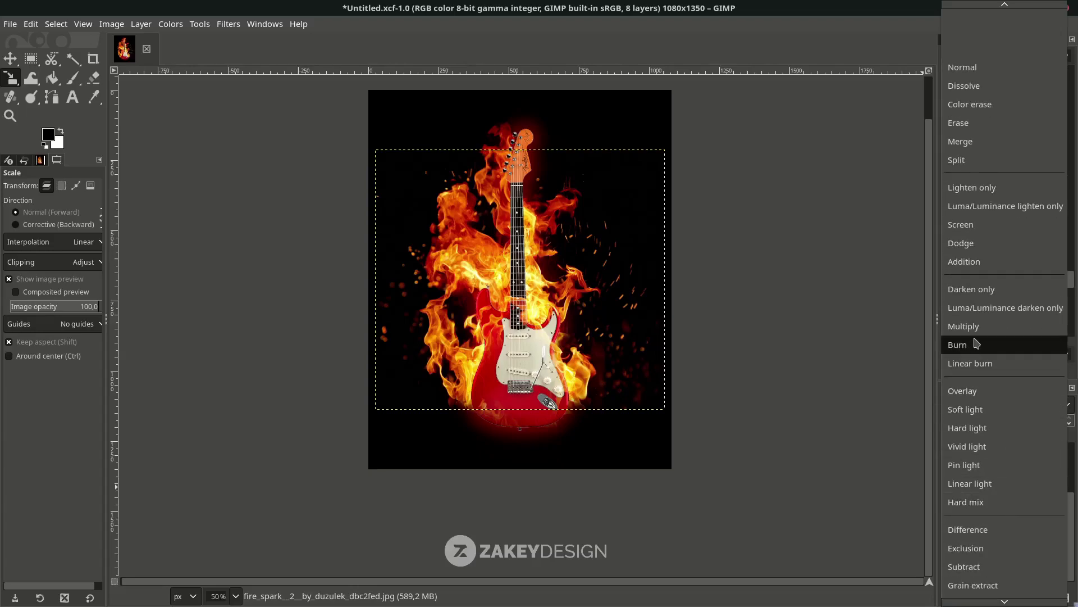
pyautogui.click(988, 226)
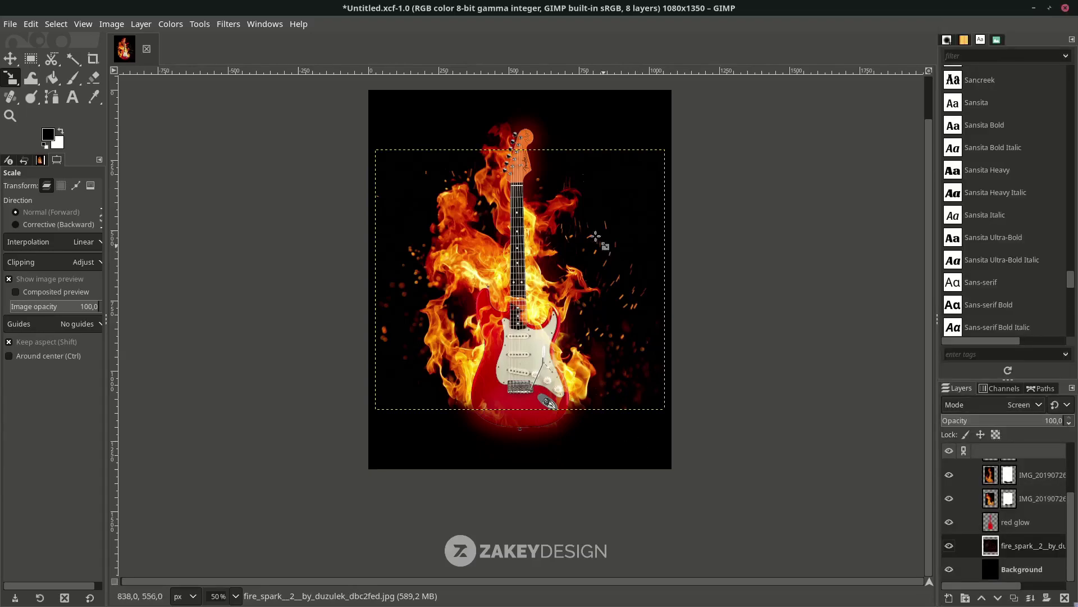
pyautogui.rightClick(1009, 546)
pyautogui.click(947, 335)
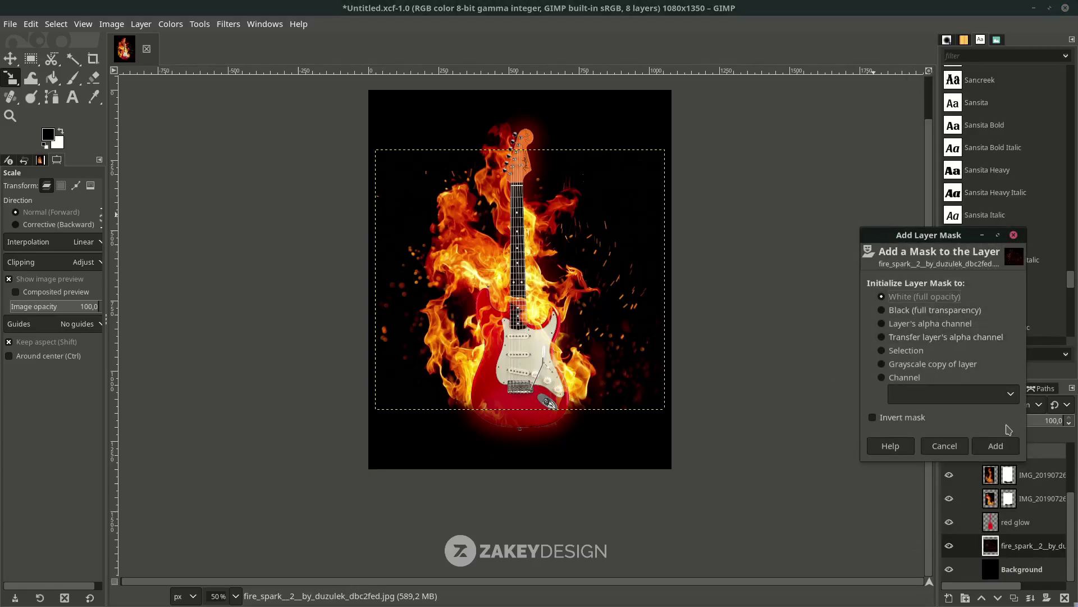
pyautogui.click(996, 446)
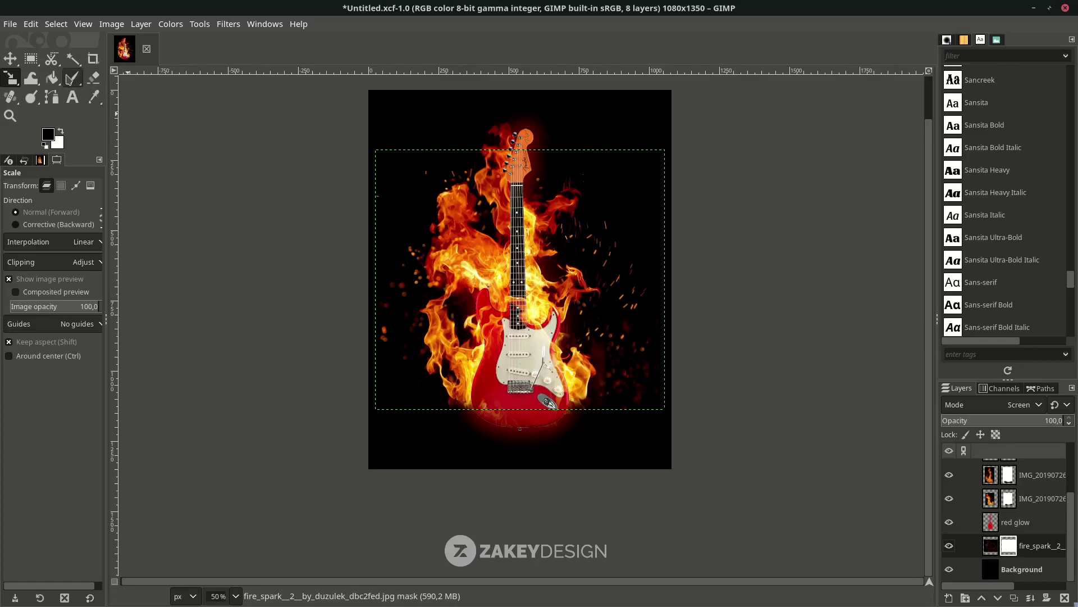
# - Set the Paintbrush to about 268 px and make the Background layer active
pyautogui.click(71, 79)
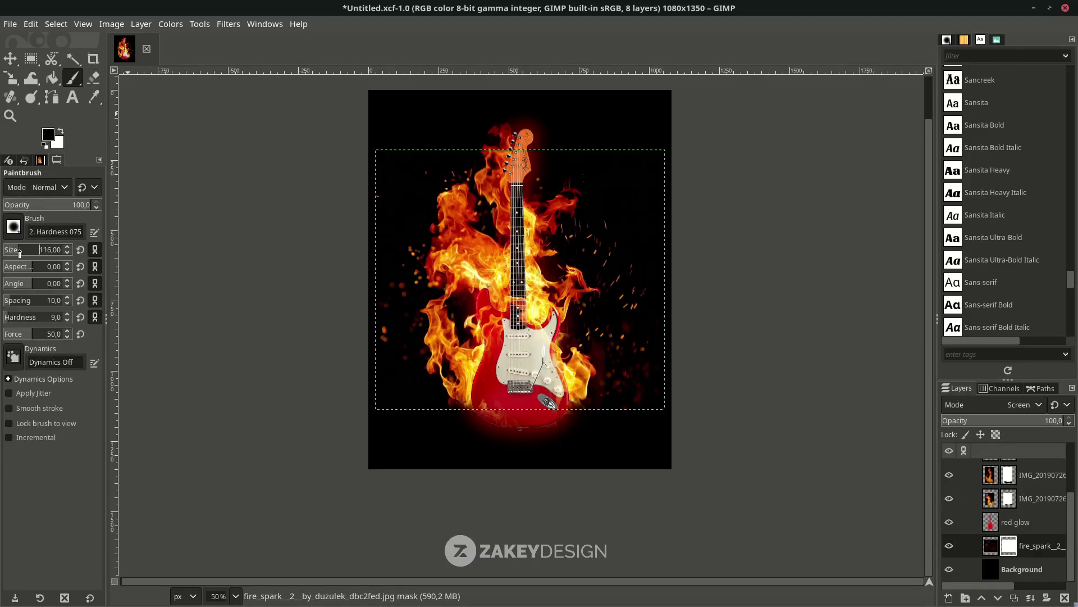
pyautogui.moveTo(19, 253); pyautogui.dragTo(18, 254)
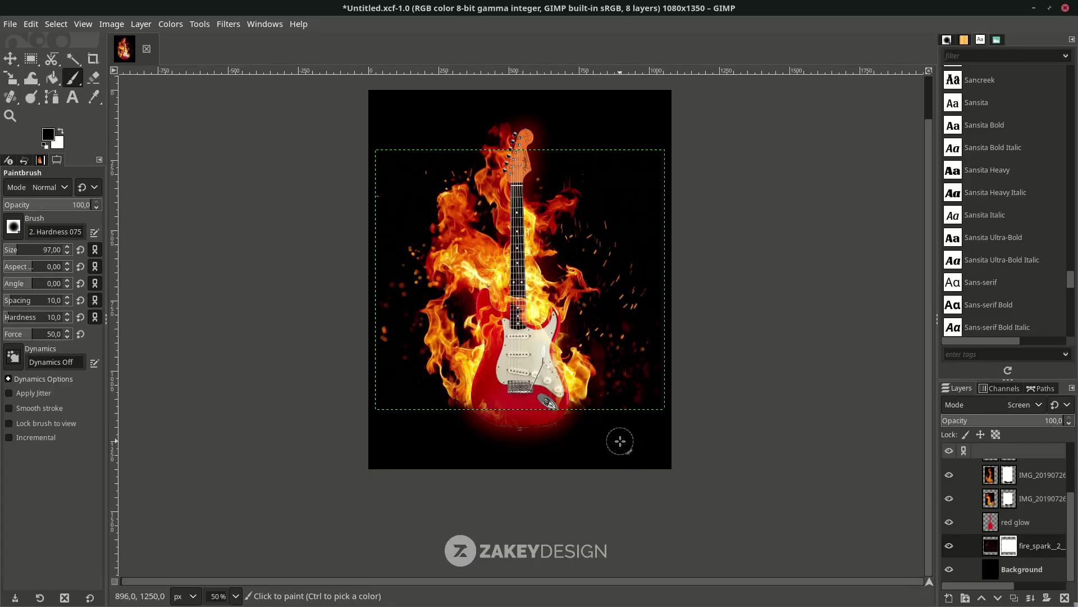
pyautogui.keyDown('ctrl'); pyautogui.scroll(1, 635, 409); pyautogui.keyUp('ctrl')
pyautogui.moveTo(26, 249); pyautogui.dragTo(29, 250)
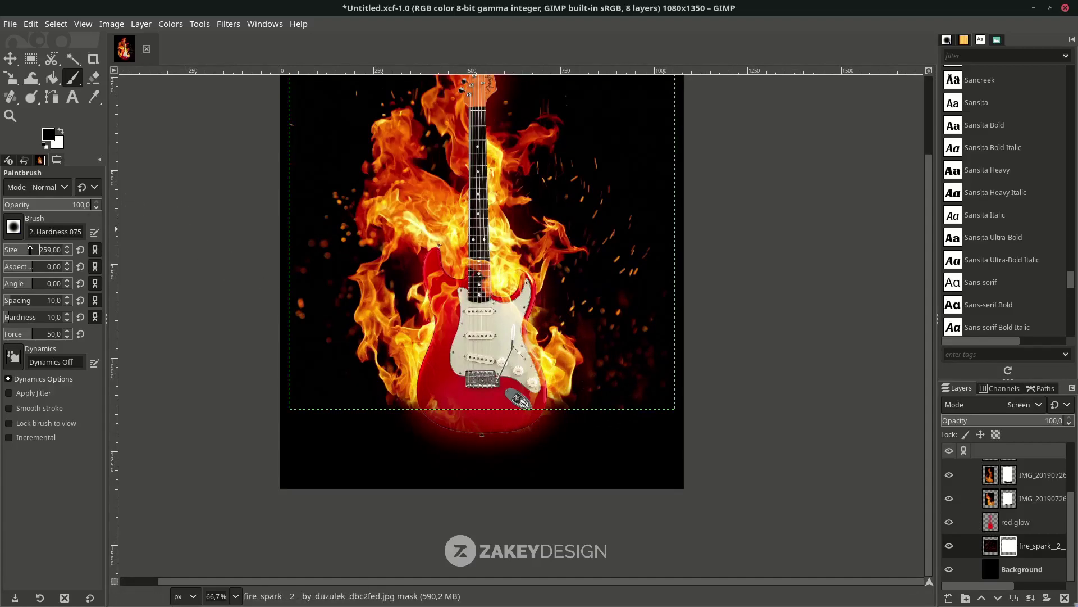
pyautogui.scroll(3, 600, 332)
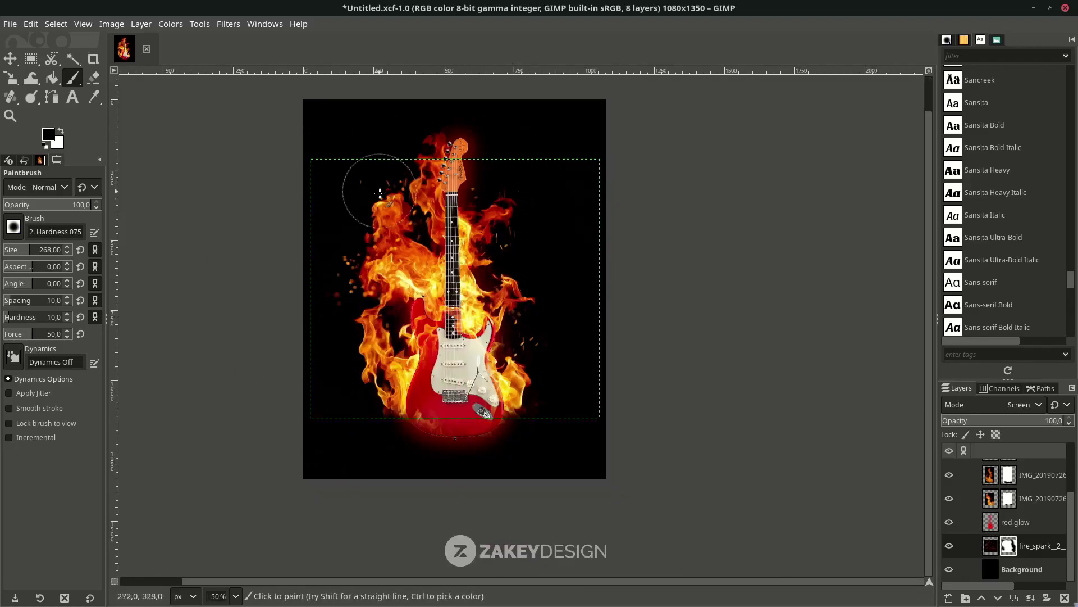
pyautogui.keyDown('ctrl'); pyautogui.scroll(-1, 373, 185); pyautogui.keyUp('ctrl')
pyautogui.press('pagedown')
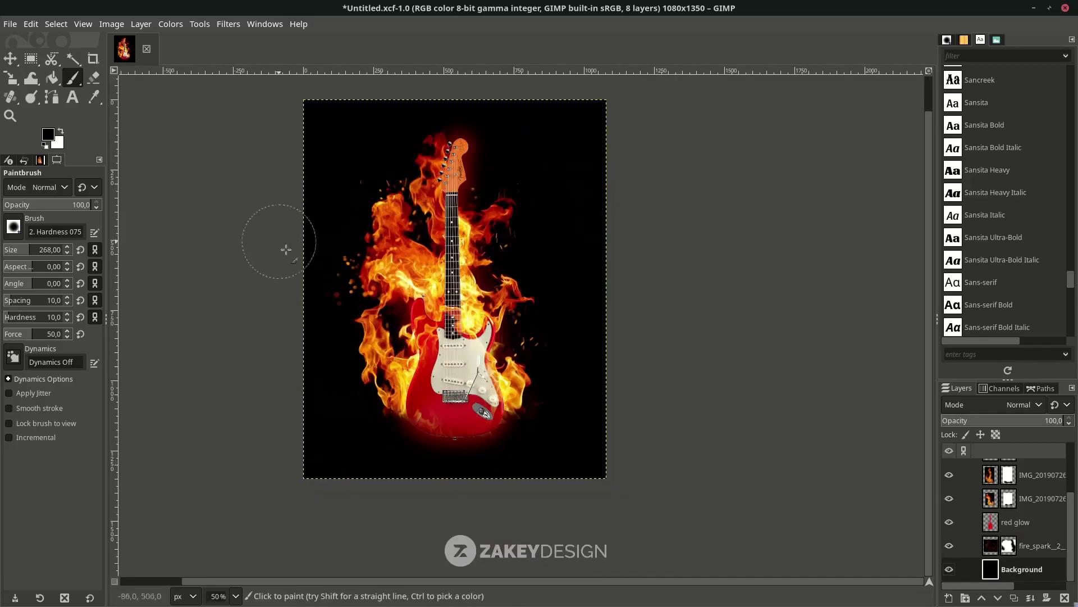
# - Crop the canvas to 876×1350 px, trimming the black margins at both sides
pyautogui.click(93, 59)
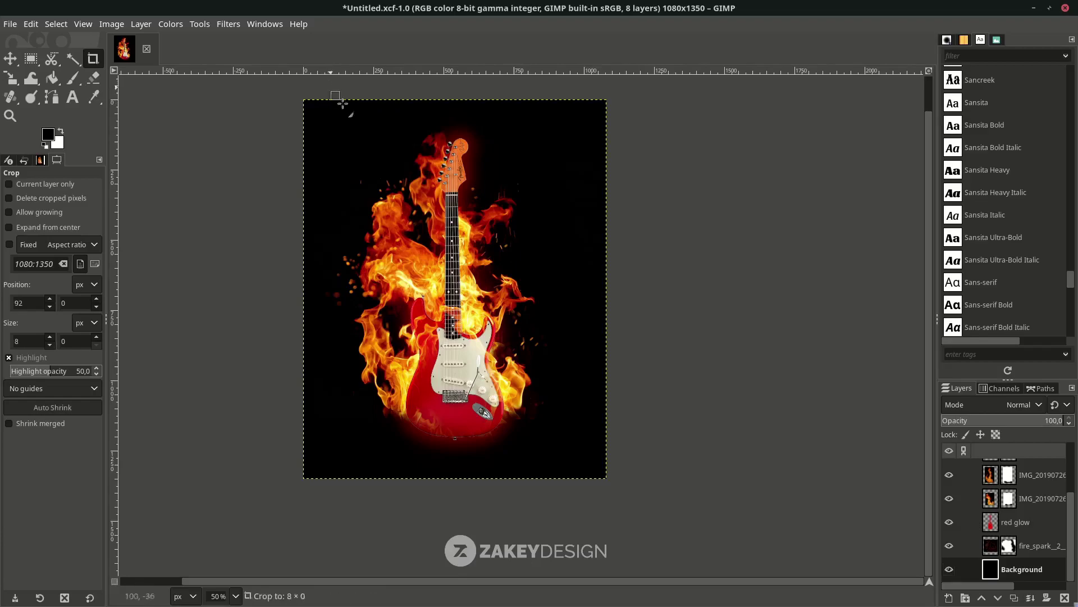
pyautogui.moveTo(330, 100); pyautogui.dragTo(570, 514)
pyautogui.moveTo(342, 462); pyautogui.dragTo(339, 458)
pyautogui.moveTo(562, 458); pyautogui.dragTo(559, 460)
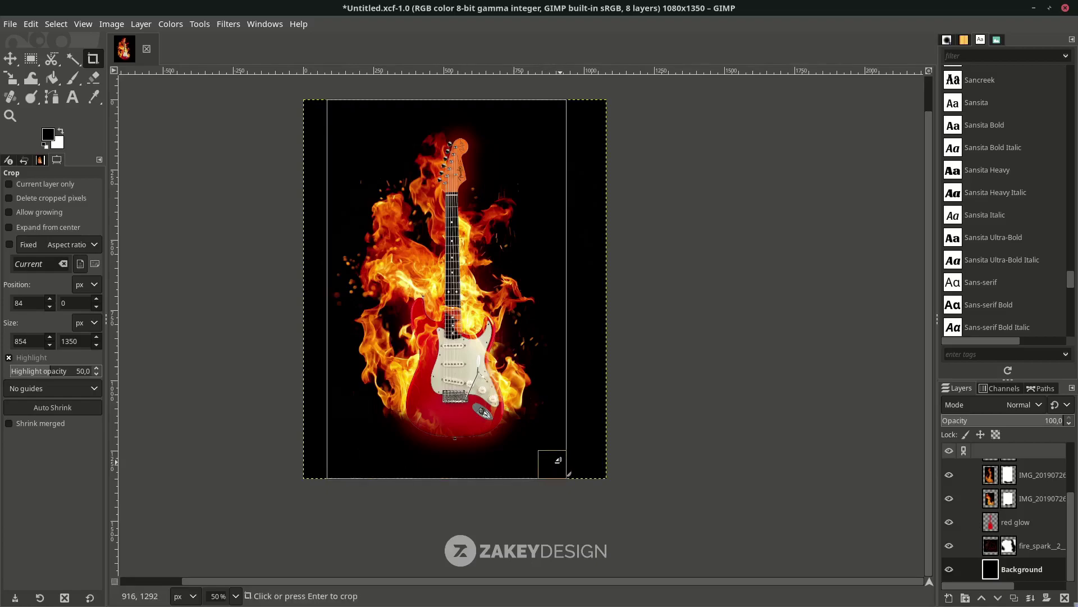
pyautogui.press('Return')
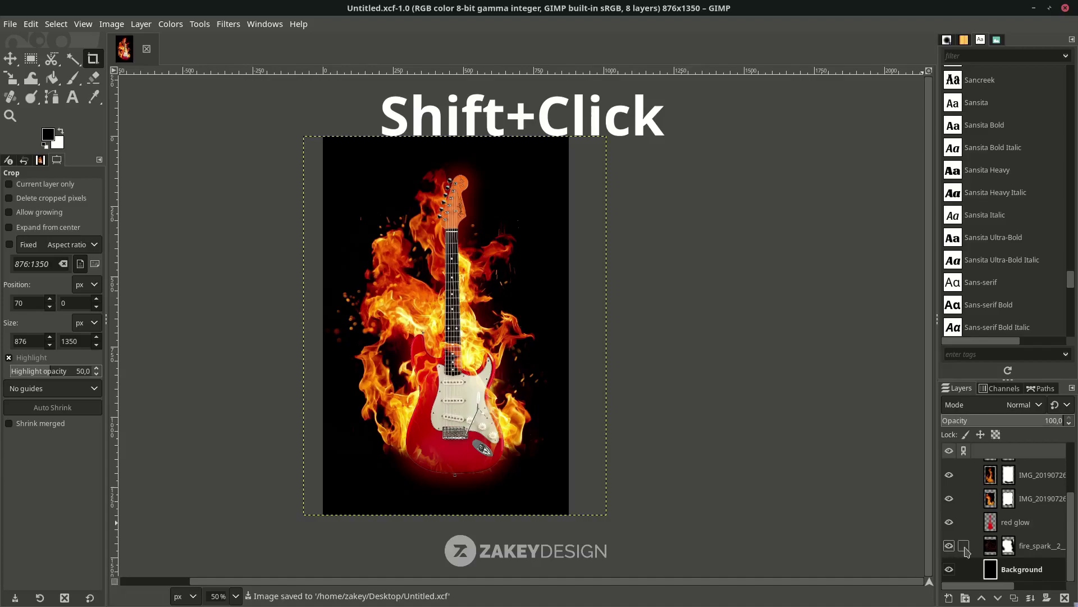
# - Link all layers and test-move them together about 22 px right and 6 px down
pyautogui.keyDown('shift'); pyautogui.click(964, 546); pyautogui.keyUp('shift')
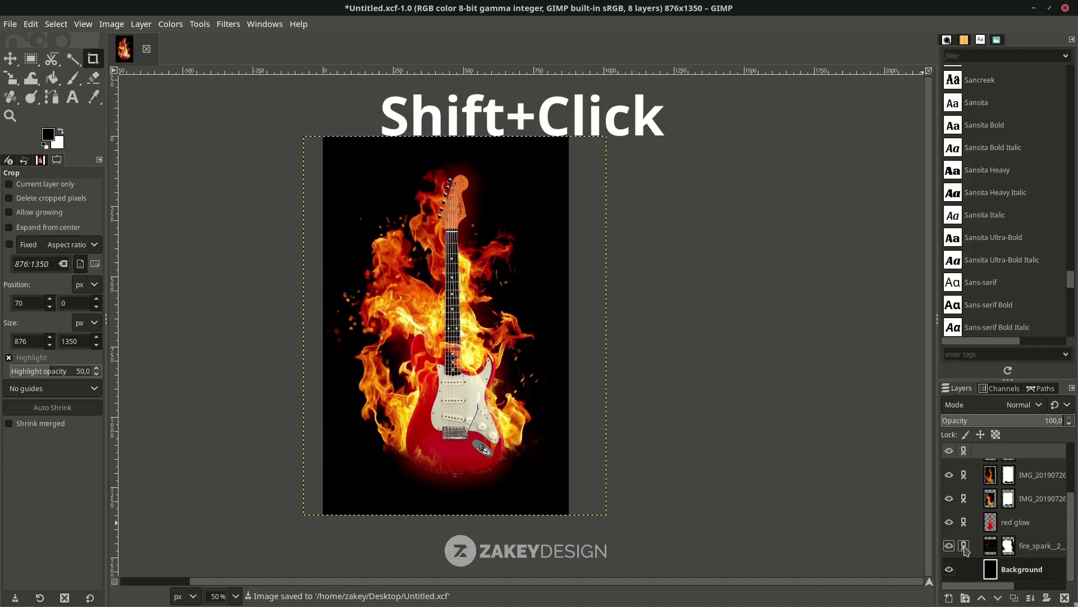
pyautogui.scroll(4, 989, 506)
pyautogui.click(989, 471)
pyautogui.click(989, 475)
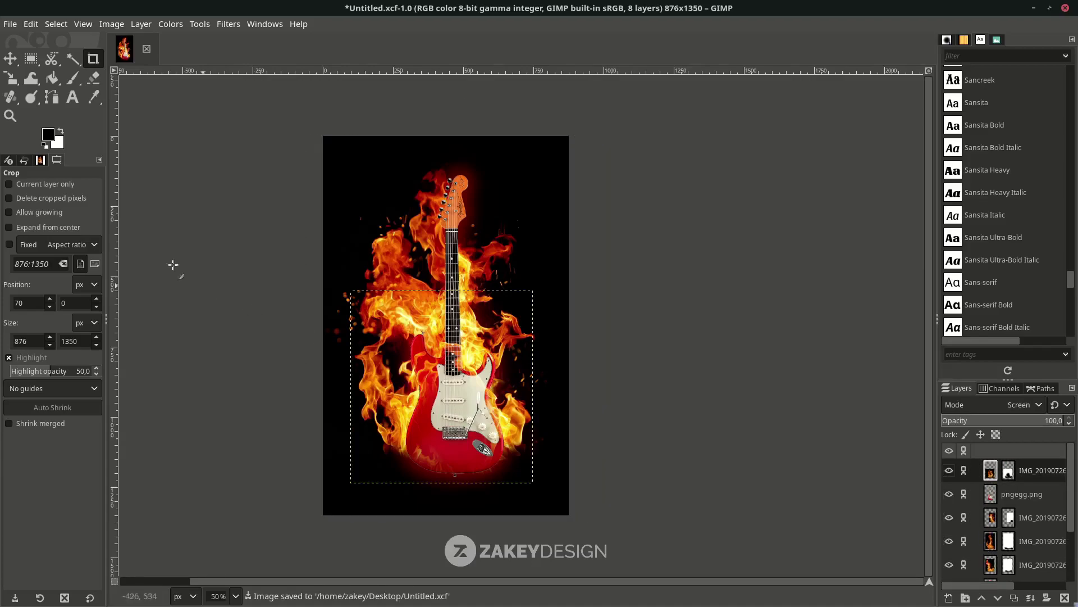
pyautogui.press('m')
pyautogui.moveTo(466, 400); pyautogui.dragTo(470, 401)
pyautogui.click(470, 401)
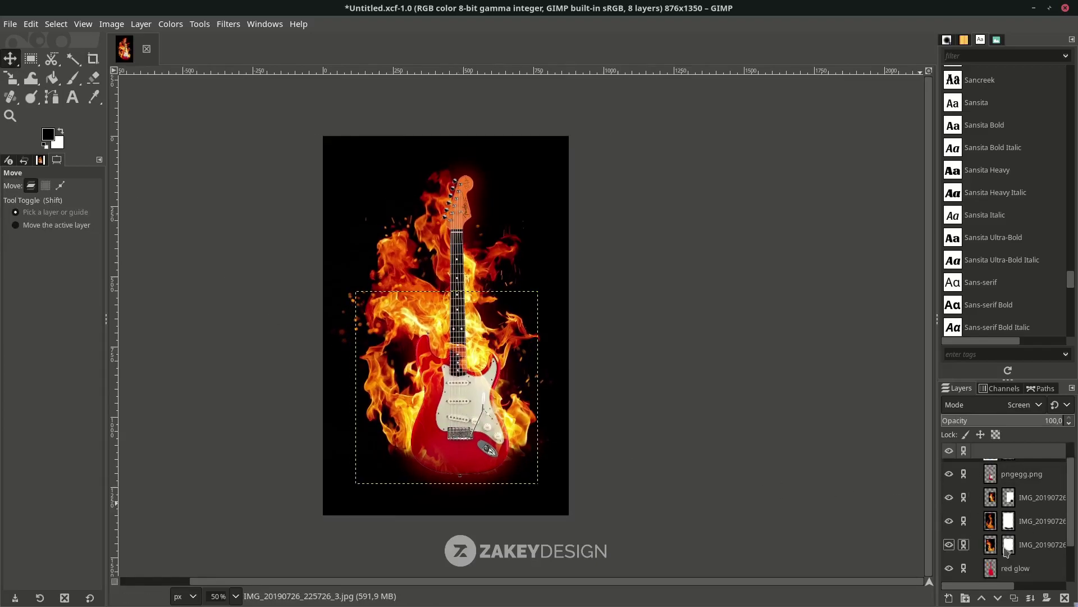